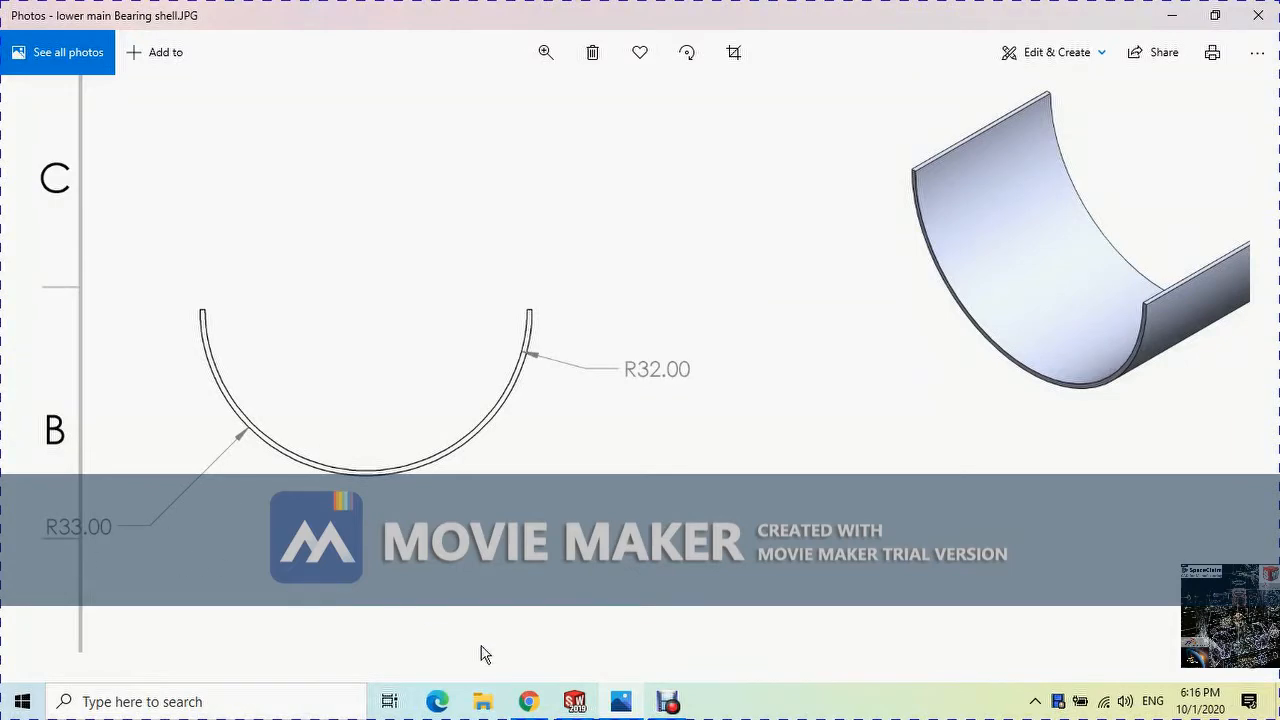
Switch to SOLIDWORKS, create a new part and start a sketch on the Front Plane
left_click(575, 701)
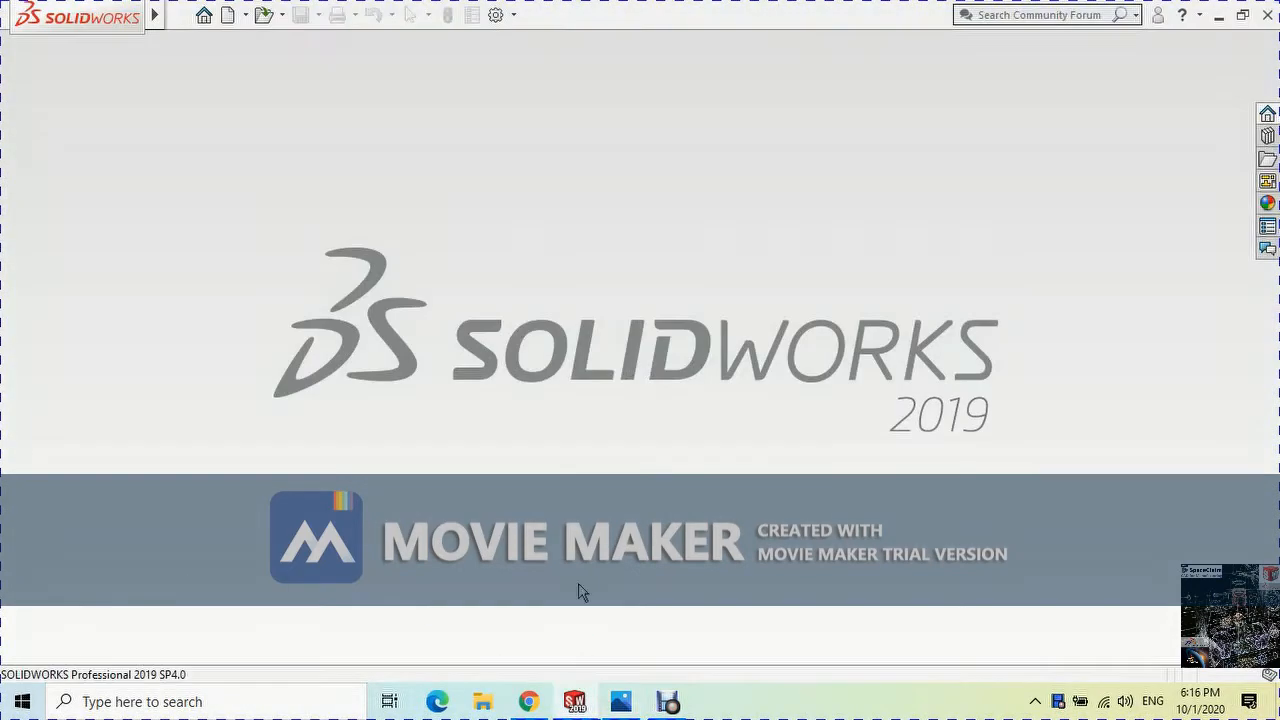
left_click(228, 15)
double_click(428, 437)
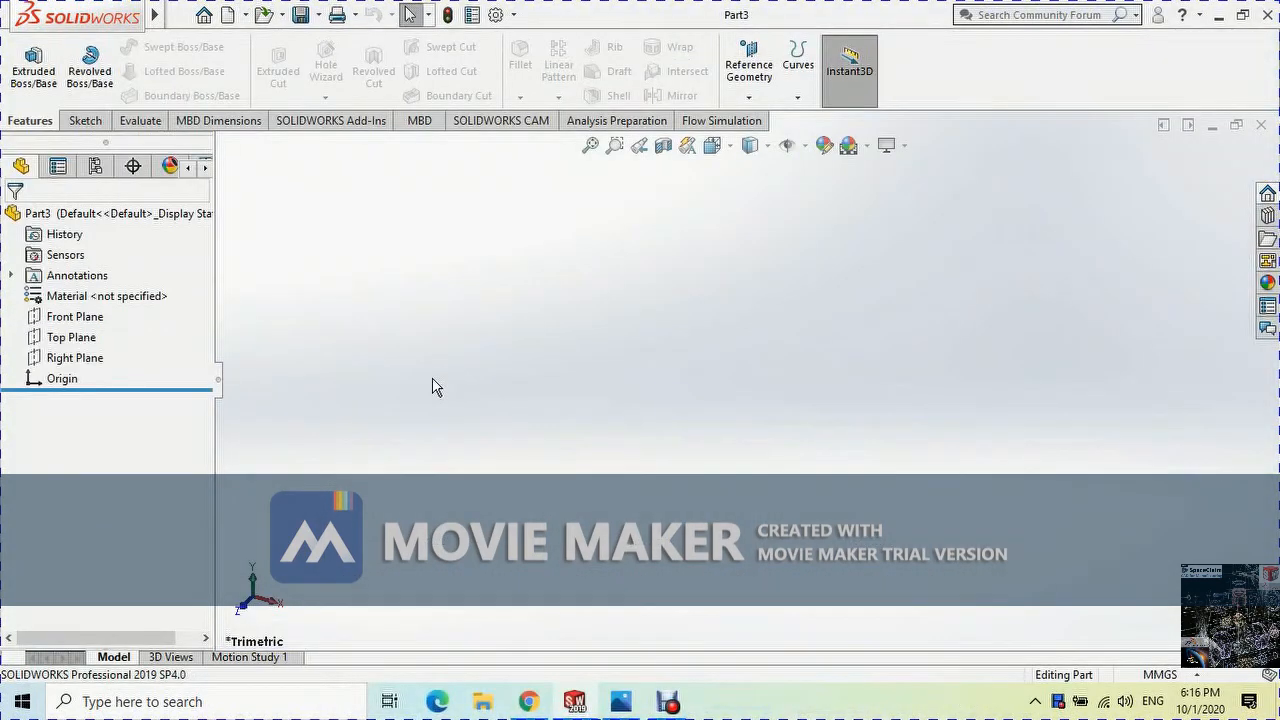
left_click(85, 120)
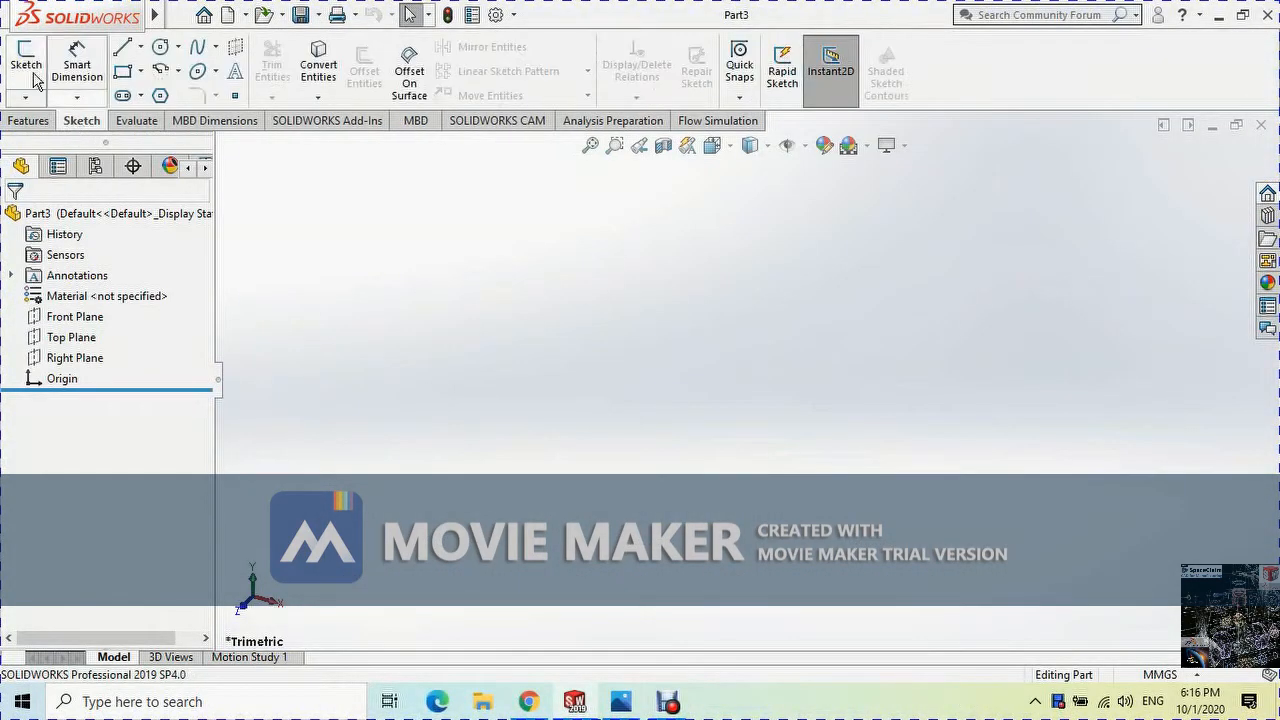
left_click(545, 236)
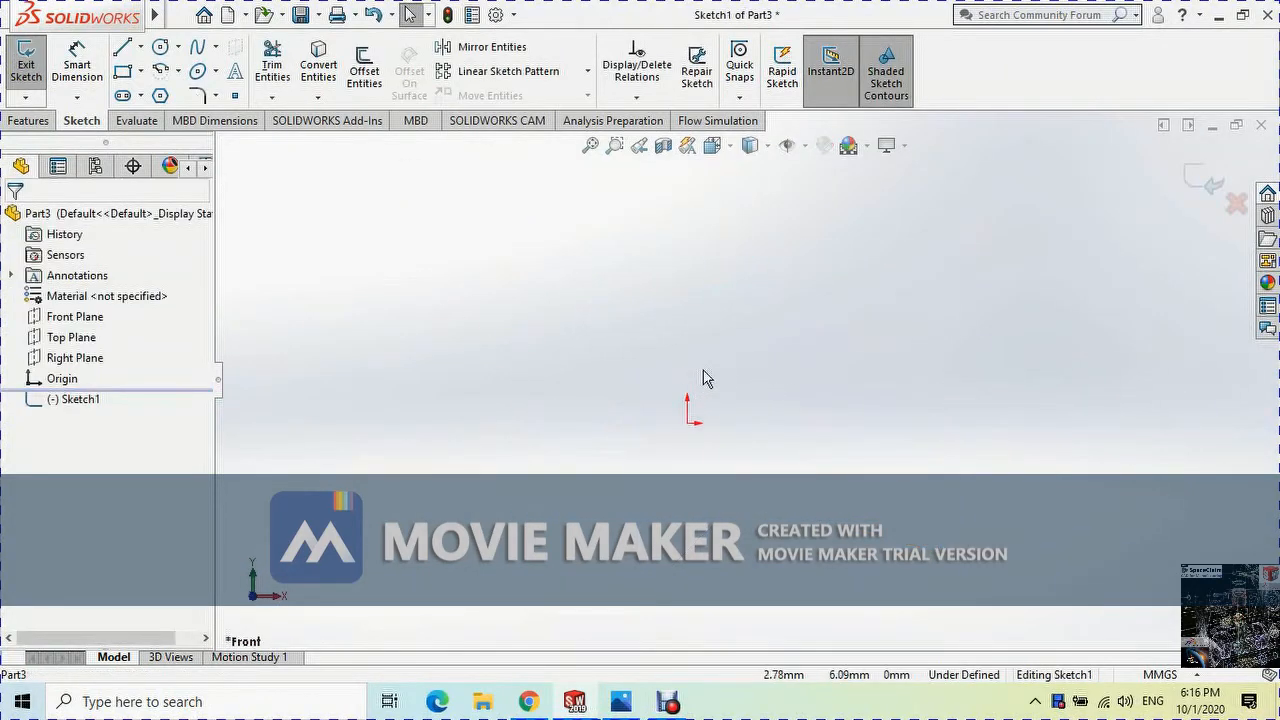
Draw a horizontal construction centerline of infinite length through the origin
left_click(140, 47)
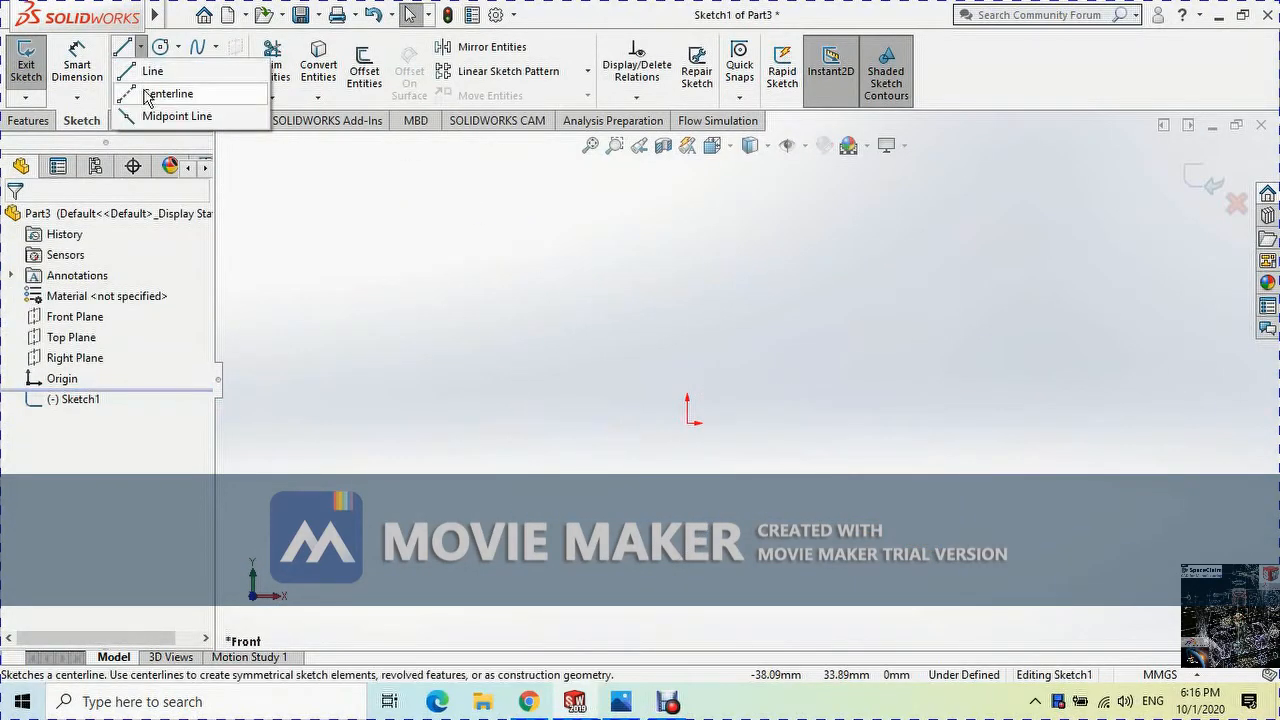
left_click(158, 94)
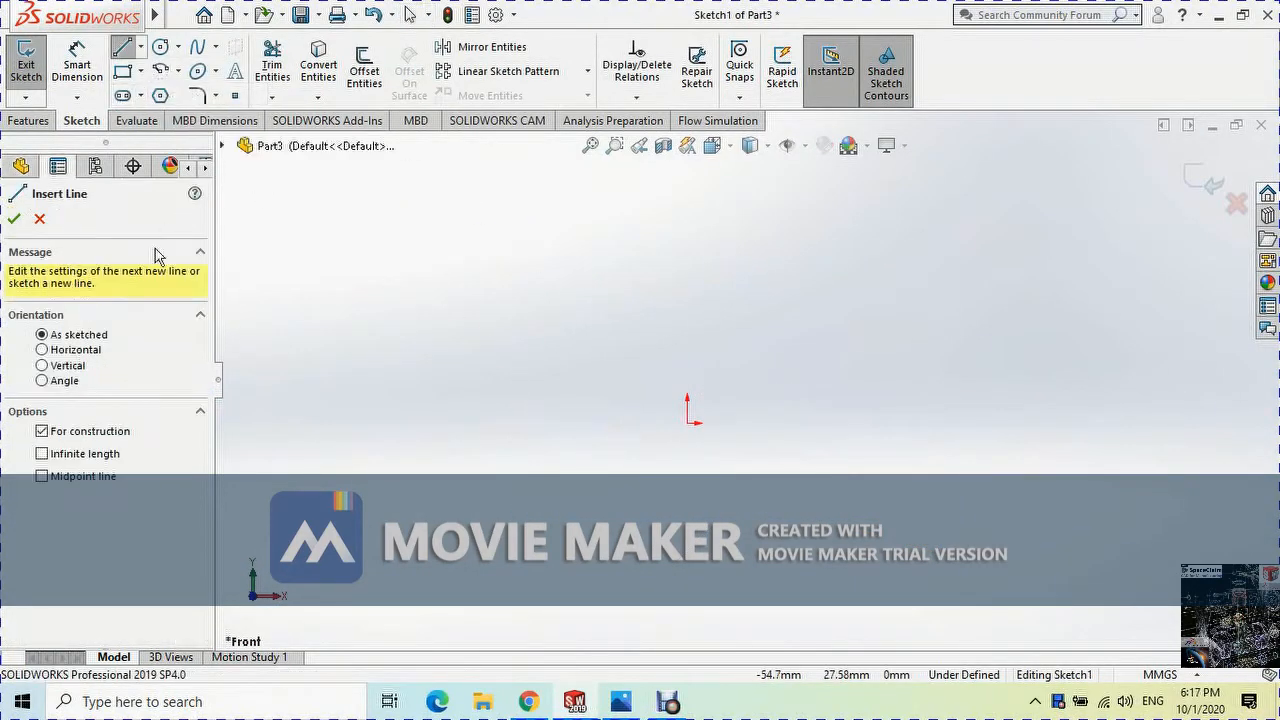
left_click(78, 352)
left_click(68, 468)
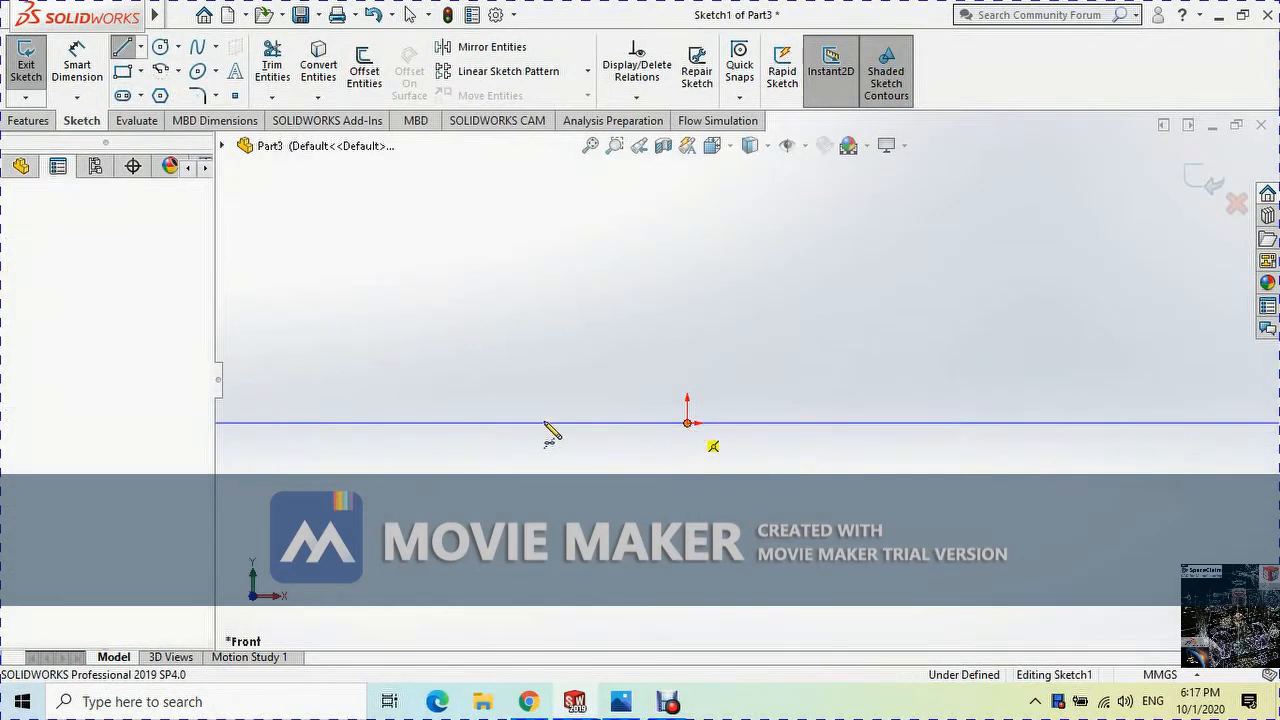
left_click(551, 427)
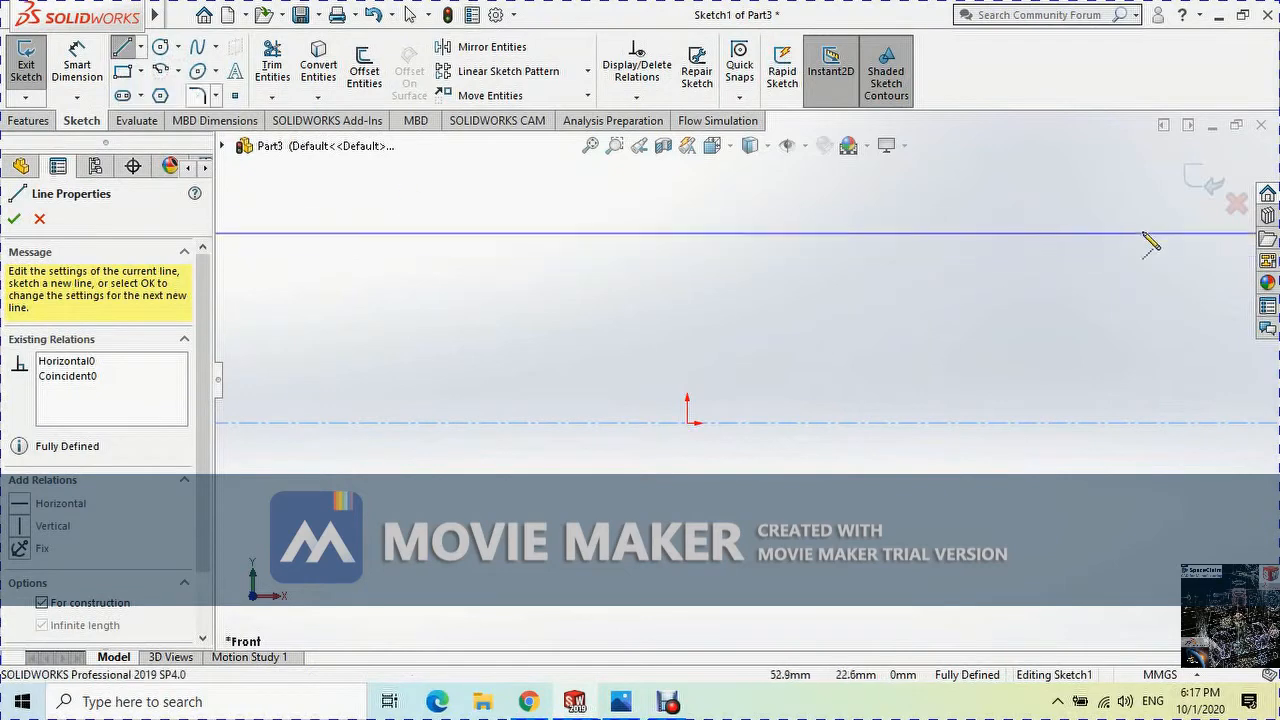
Sketch two concentric lower semicircular arcs centred on the origin, radii about 12.7 mm and 15.3 mm, with endpoints on the centerline
left_click(160, 70)
left_click(687, 423)
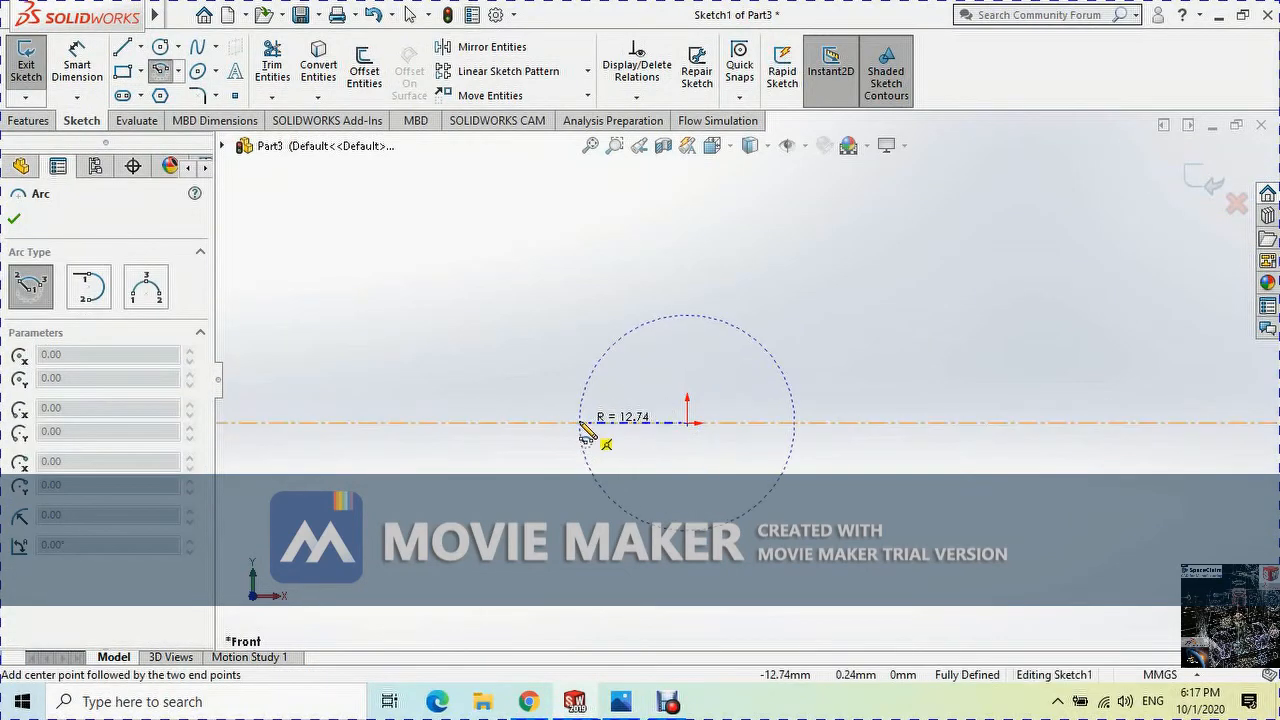
left_click(581, 424)
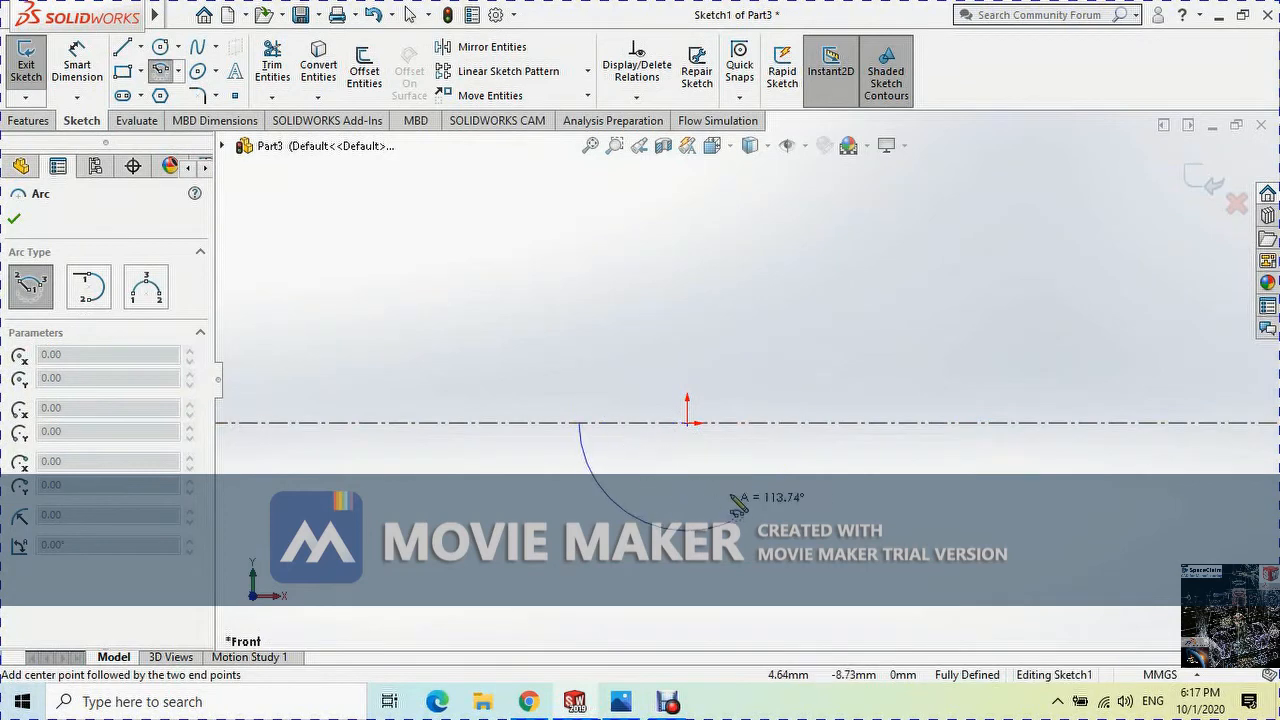
left_click(796, 424)
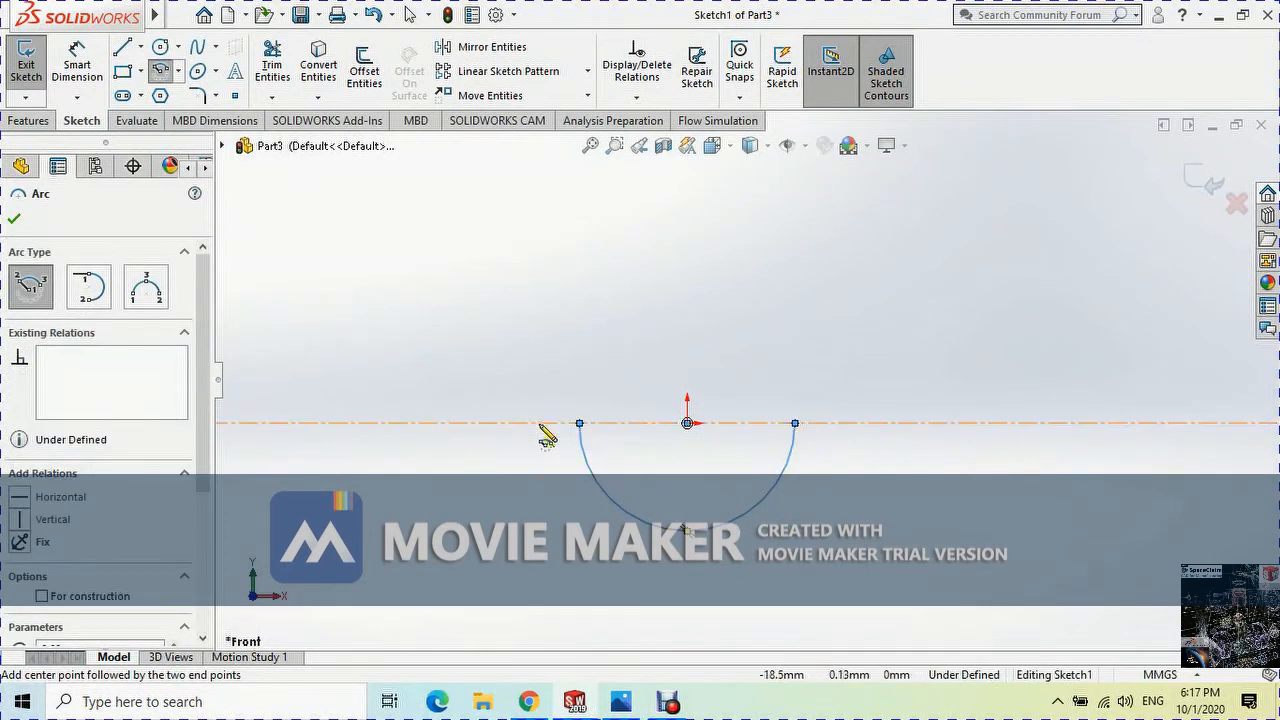
left_click(687, 423)
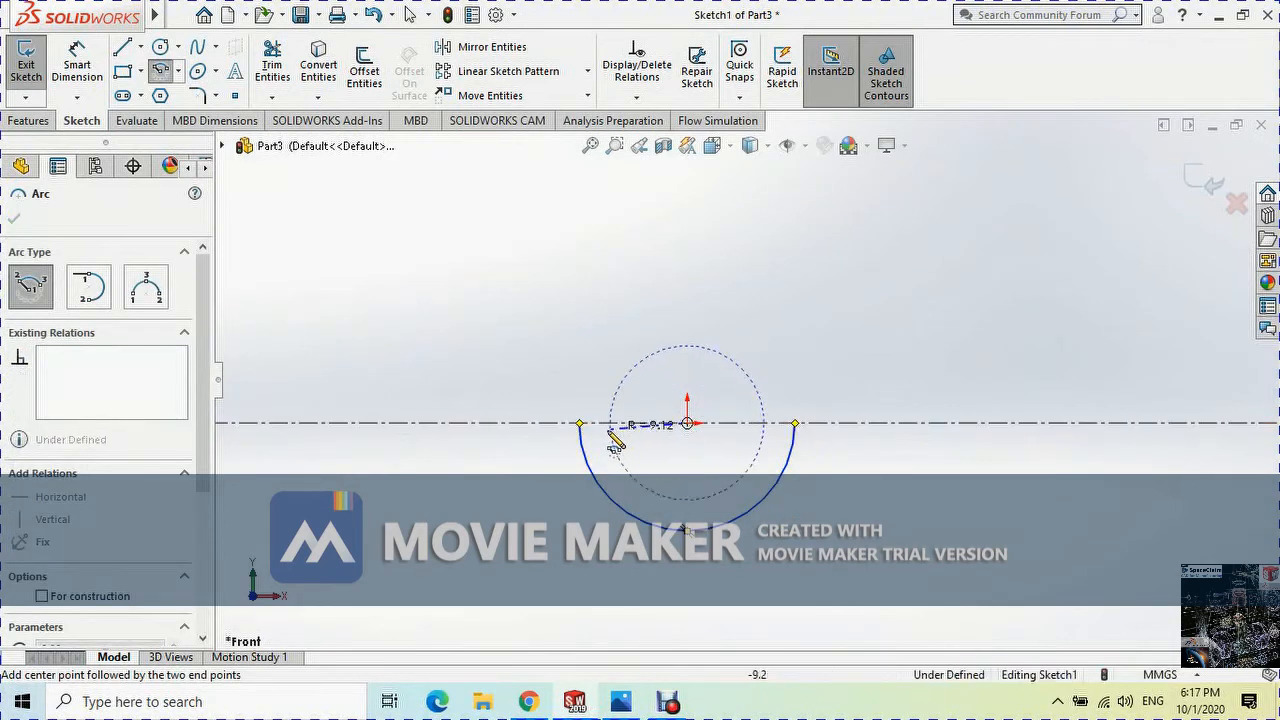
left_click(558, 424)
left_click(817, 424)
key("Escape")
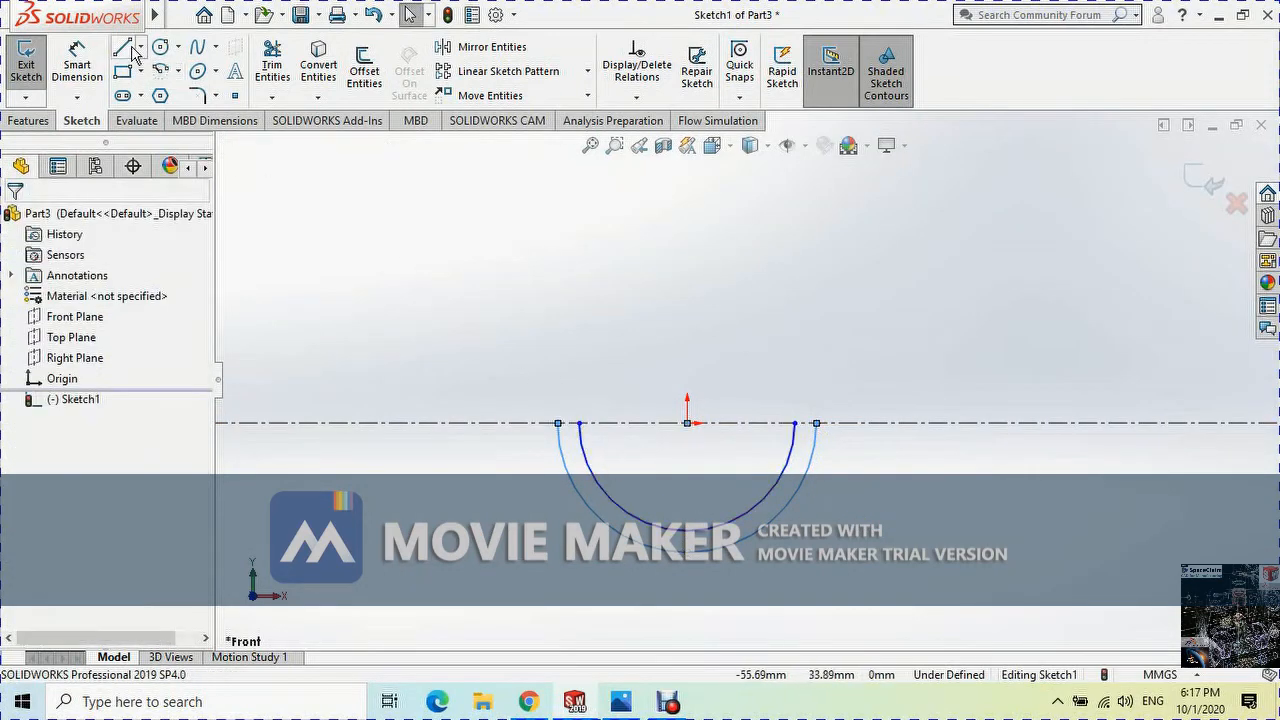
Dimension the outer arc with a radius of 33 mm, checking the value against the lower main bearing shell drawing in Photos
left_click(77, 62)
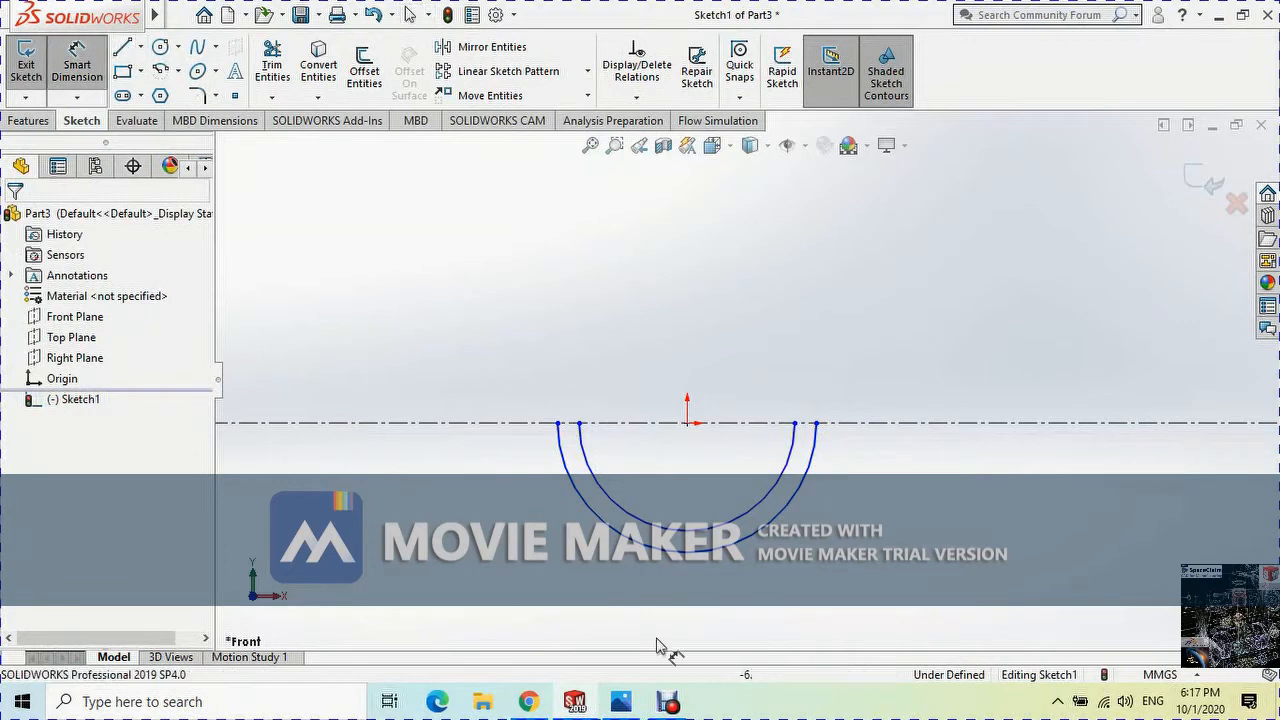
left_click(808, 484)
left_click(890, 498)
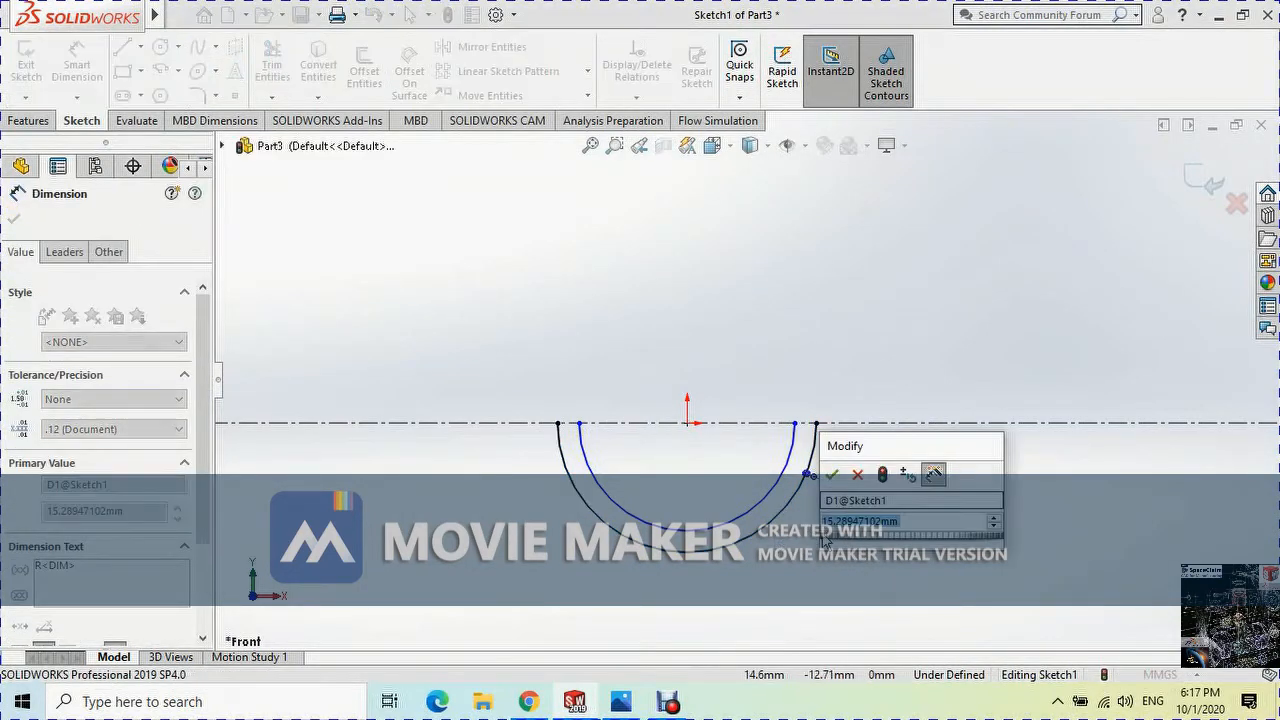
key("alt+Tab")
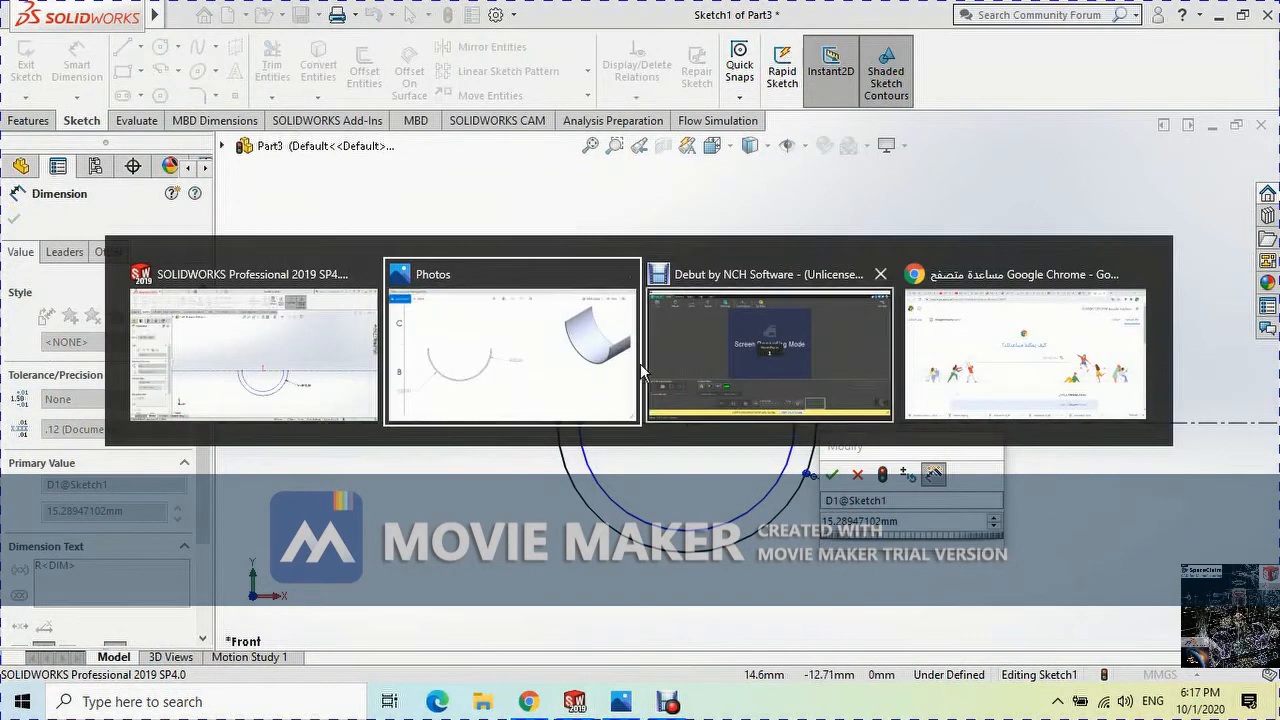
left_click(460, 381)
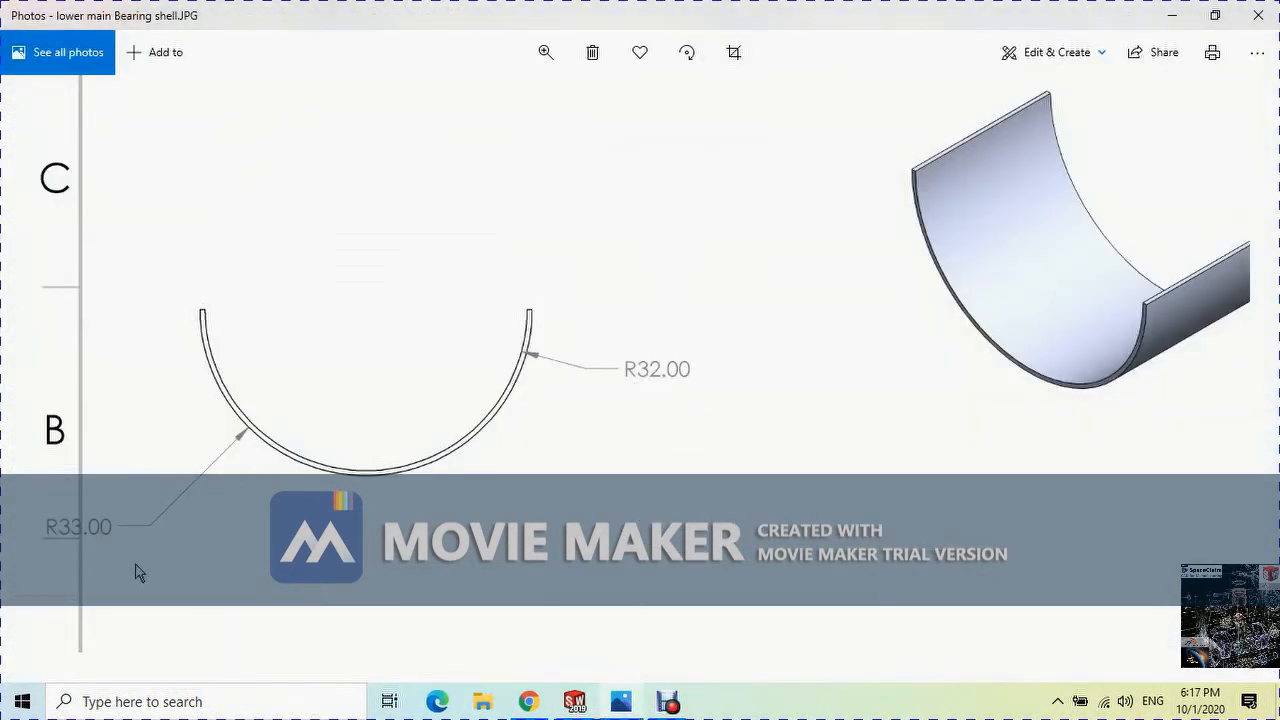
key("alt+Tab")
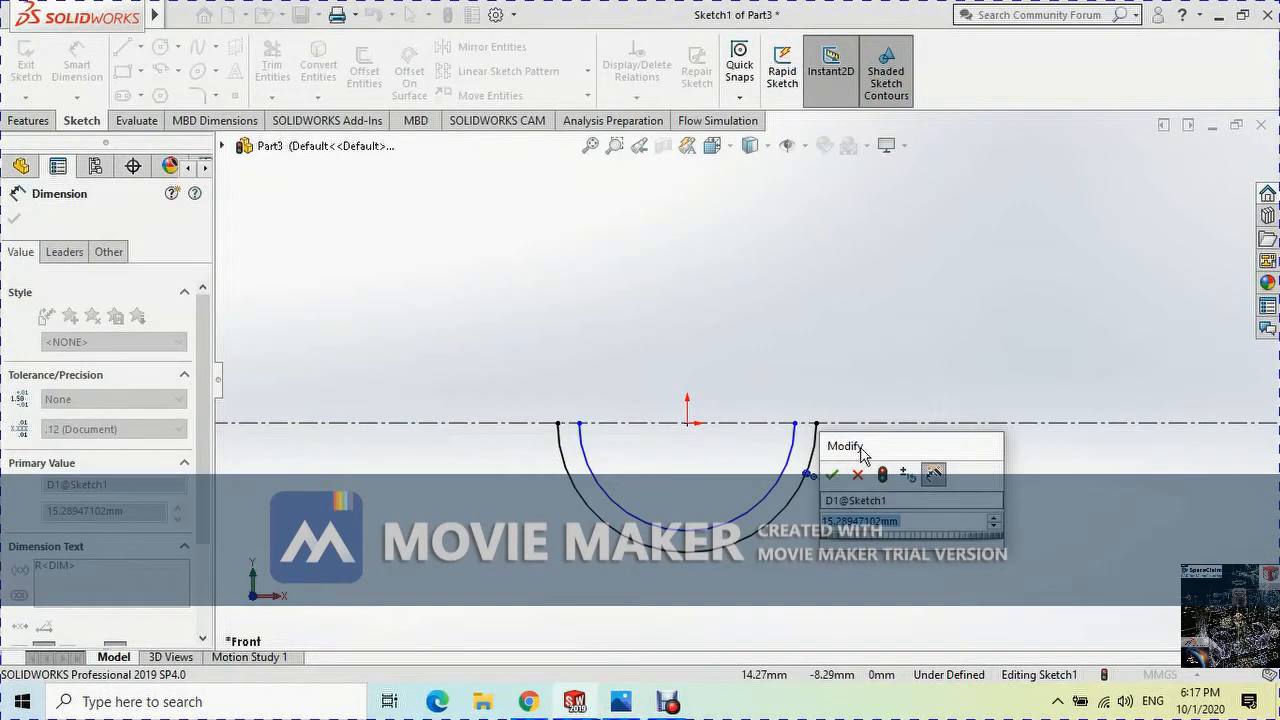
left_click_drag(860, 452, 962, 340)
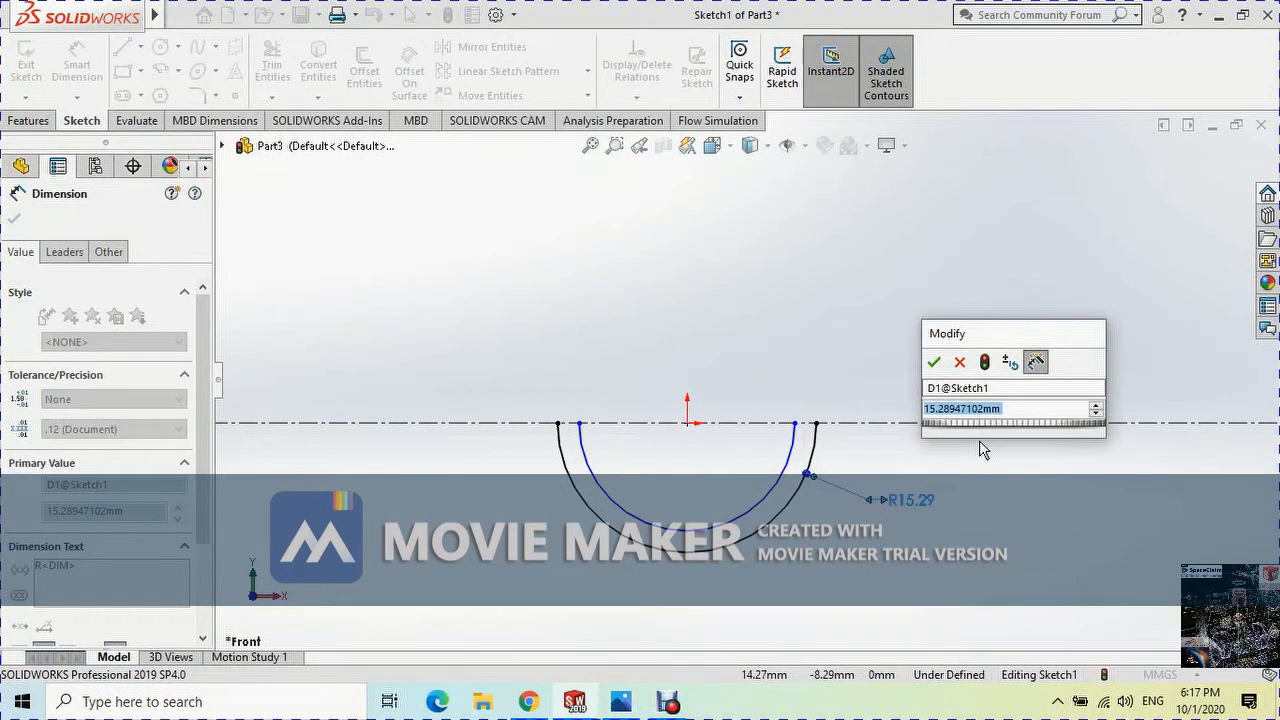
type("33")
key("Return")
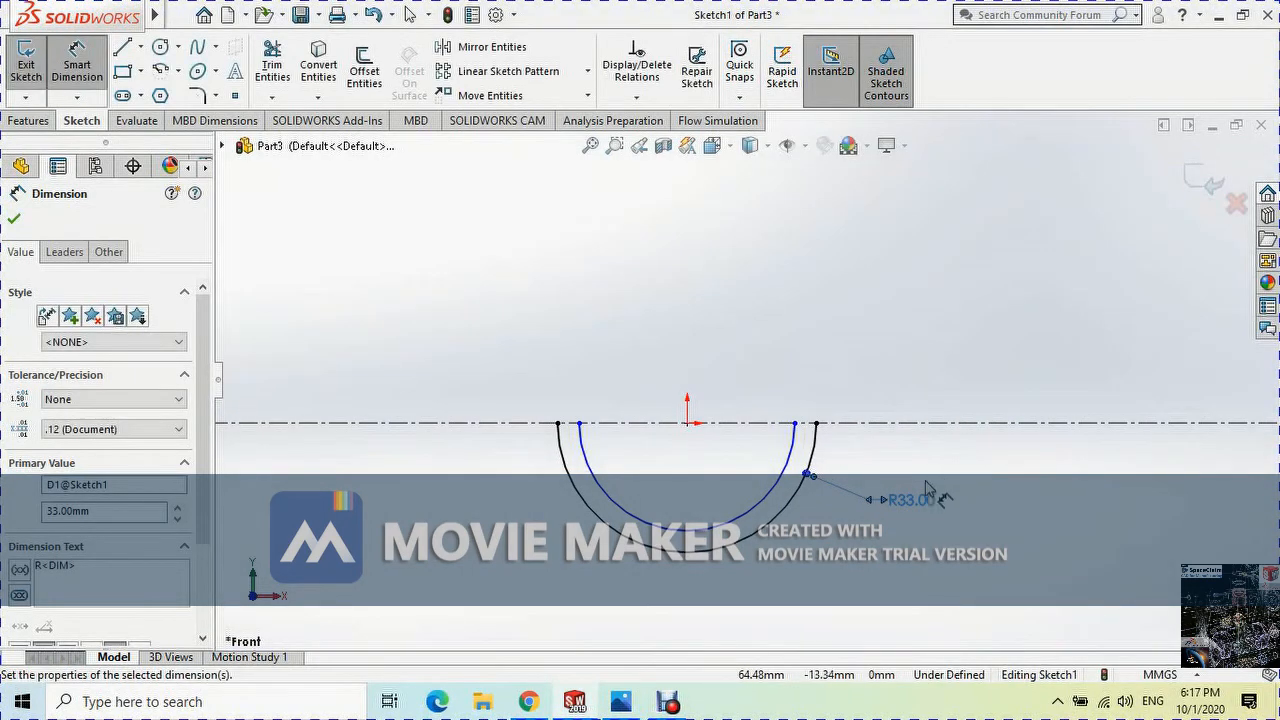
Dimension the inner arc with a radius of 32 mm
left_click(770, 503)
left_click(815, 570)
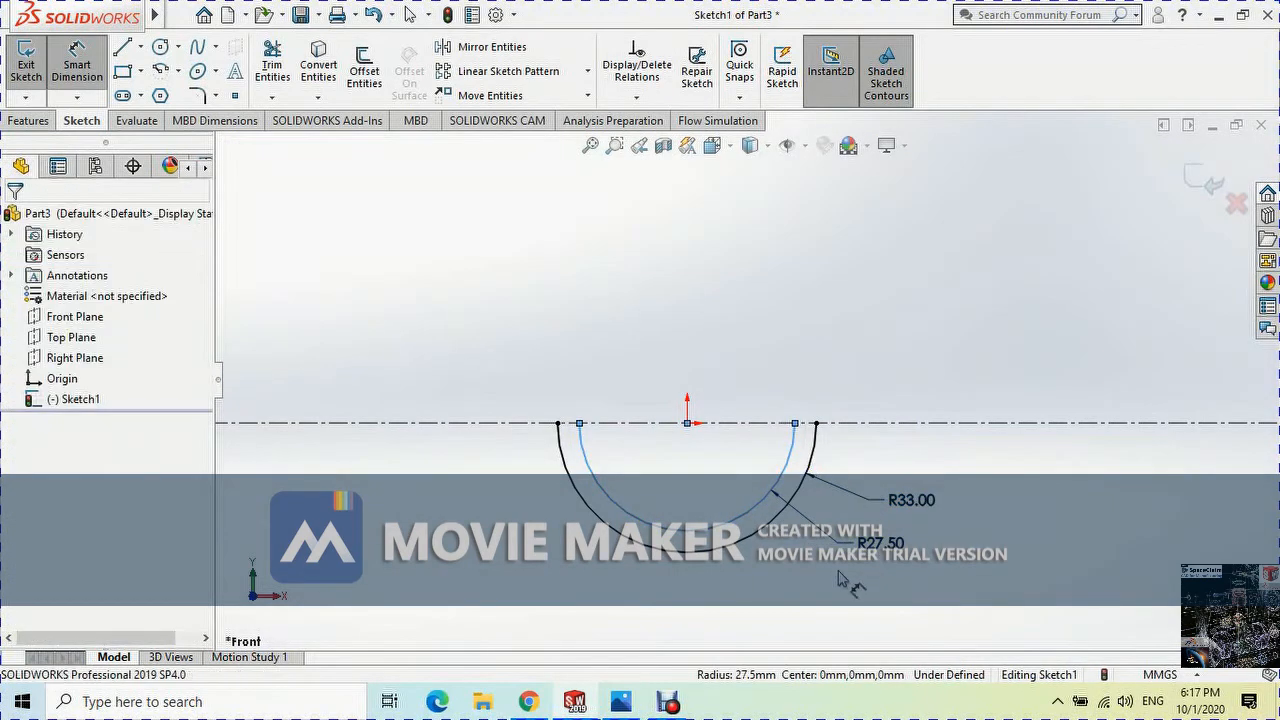
type("32")
key("Return")
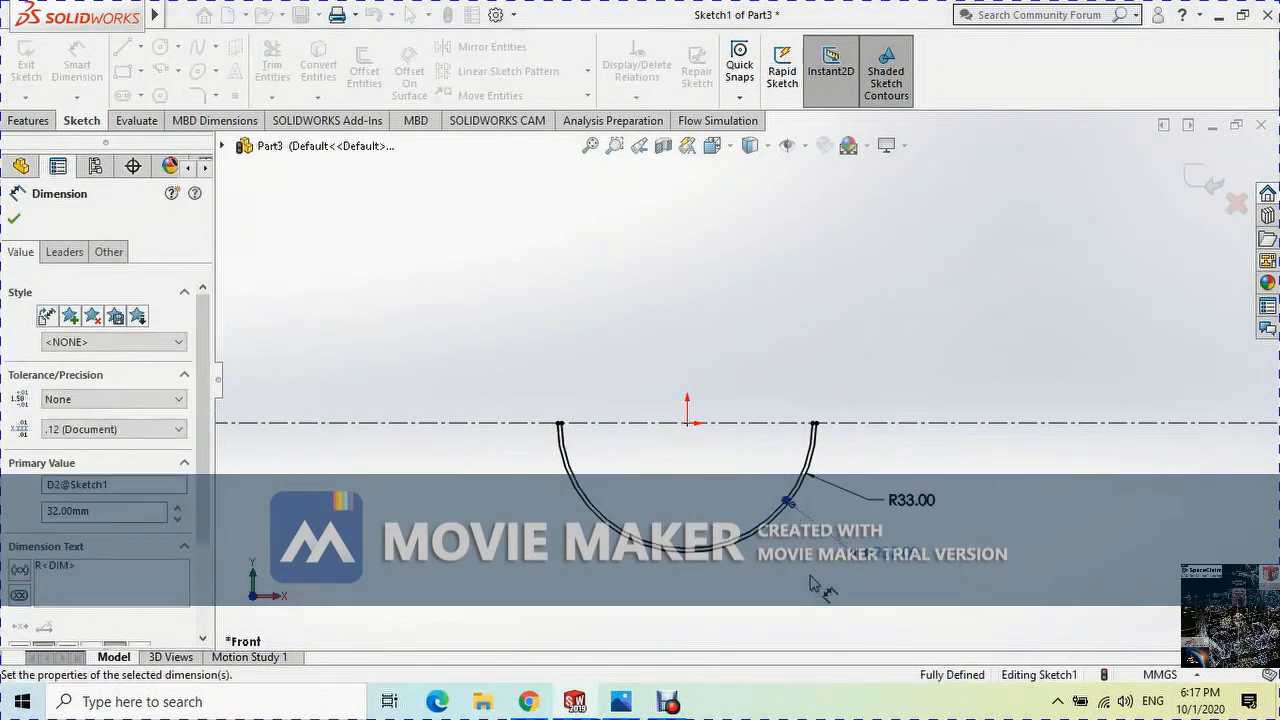
Check the reference drawing and close the profile's left end with a line joining the two arc endpoints on the centerline
key("alt+Tab")
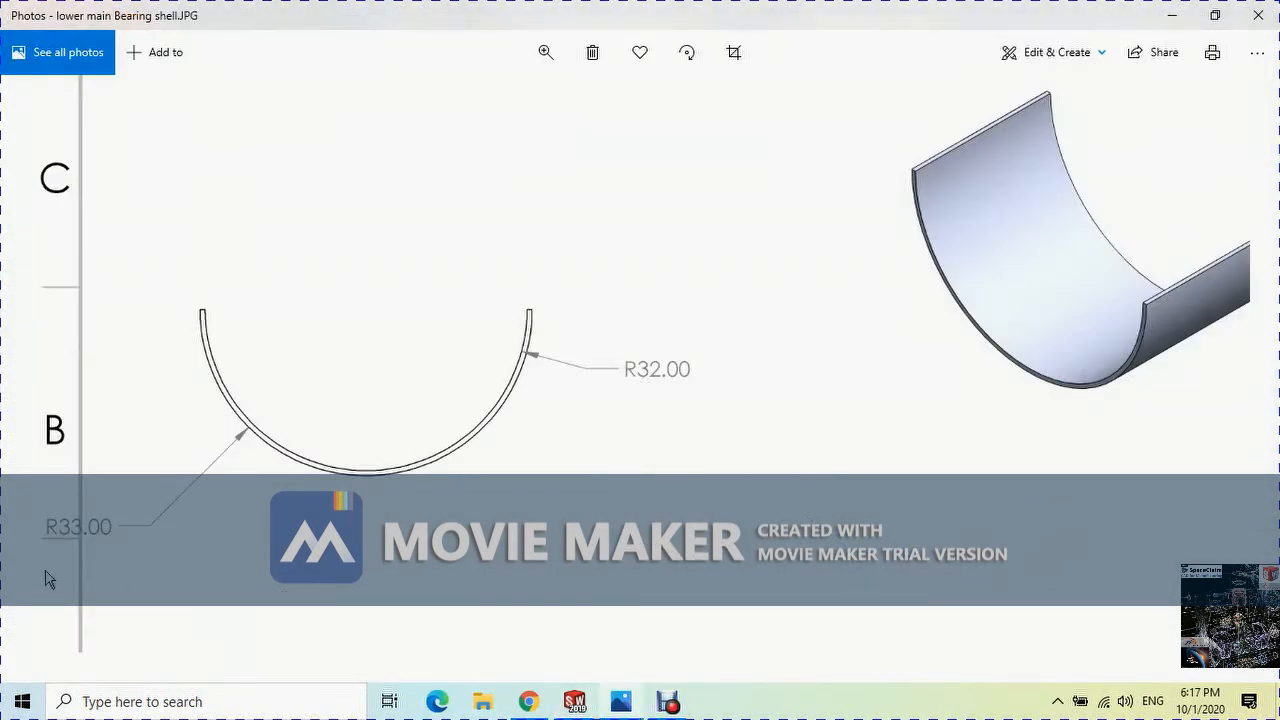
key("alt+Tab")
scroll(585, 420, "down", 5)
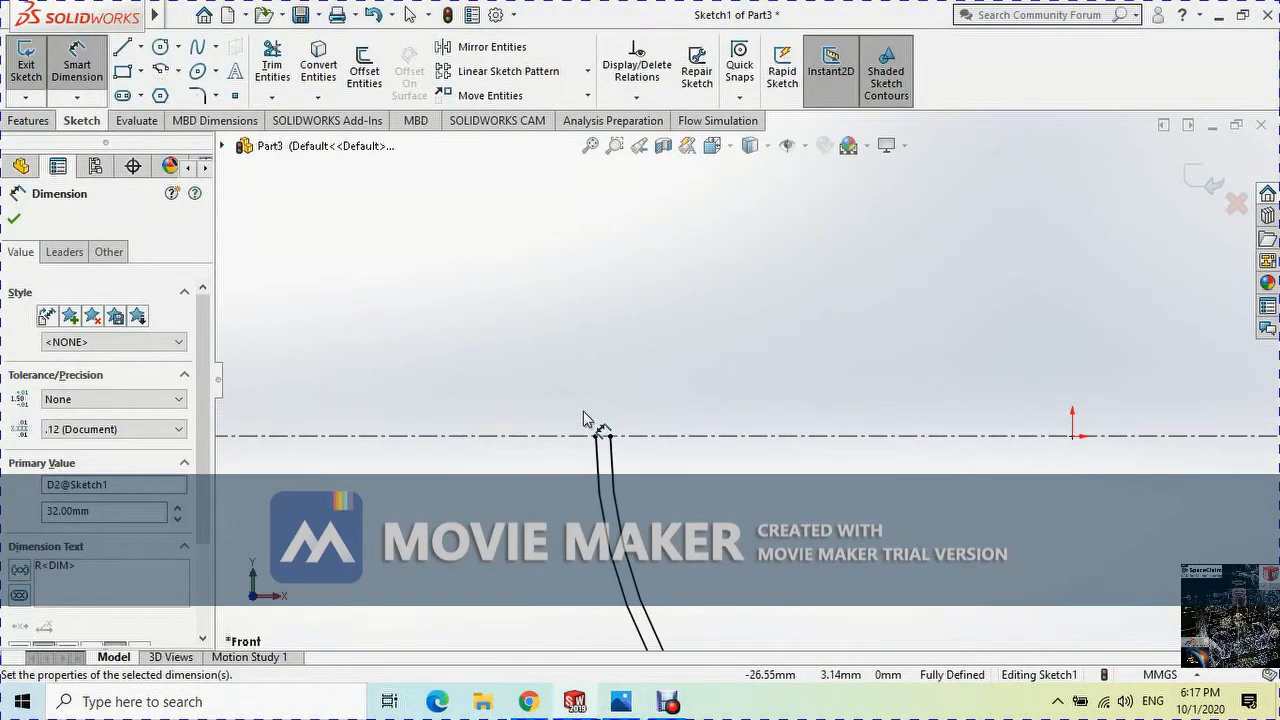
scroll(585, 420, "down", 4)
key("l")
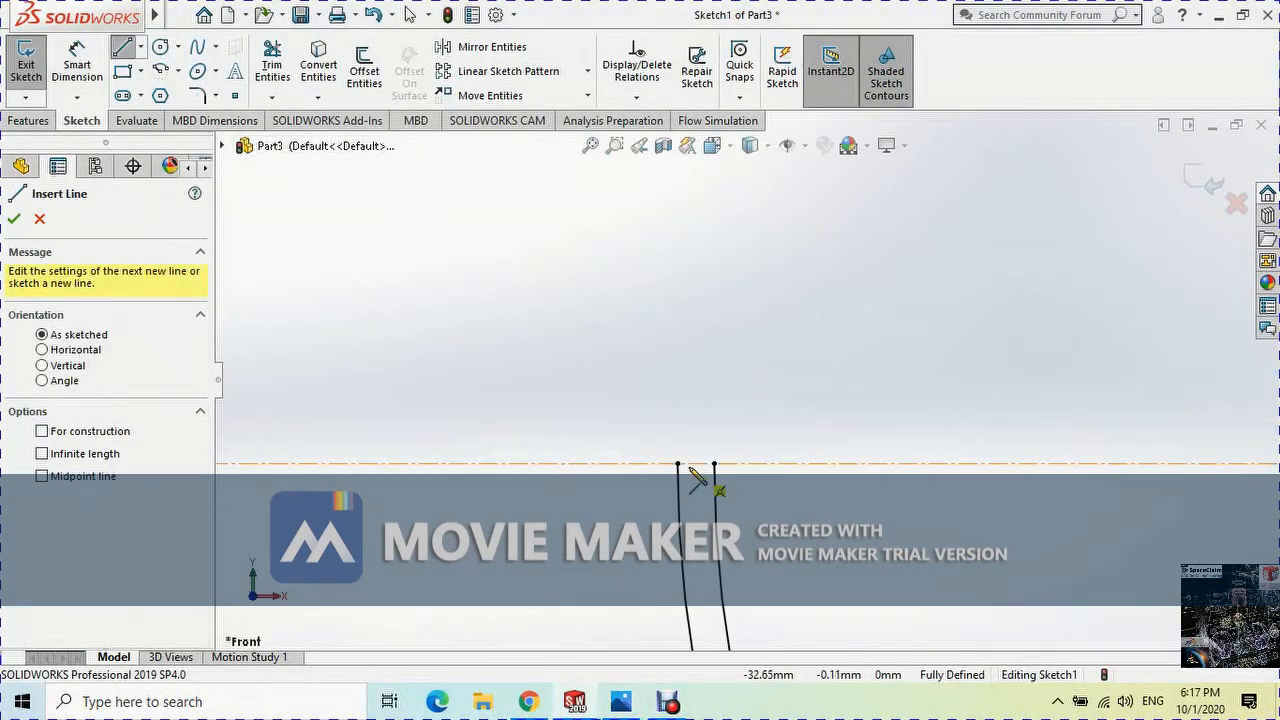
left_click(678, 463)
left_click(714, 463)
Close the profile's right end with a short horizontal line between the inner and outer arc endpoints
scroll(716, 466, "up", 6)
scroll(737, 400, "up", 3)
scroll(837, 429, "down", 10)
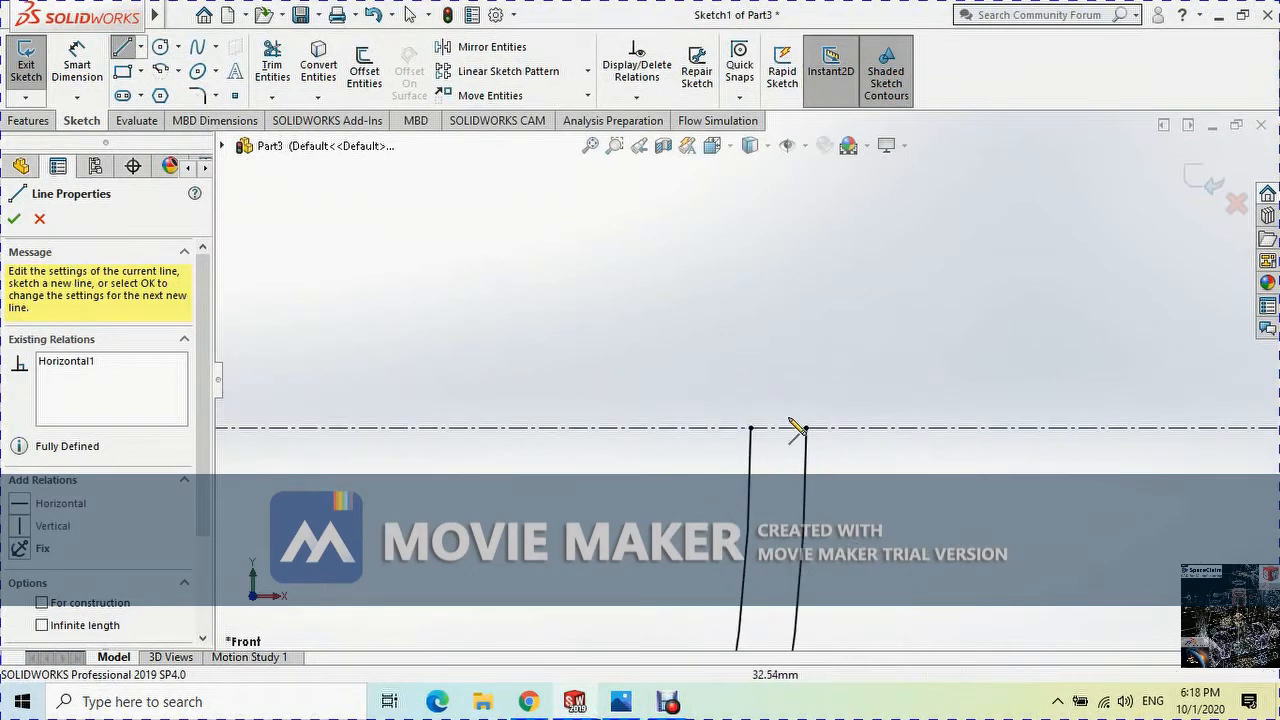
left_click(751, 428)
left_click(806, 428)
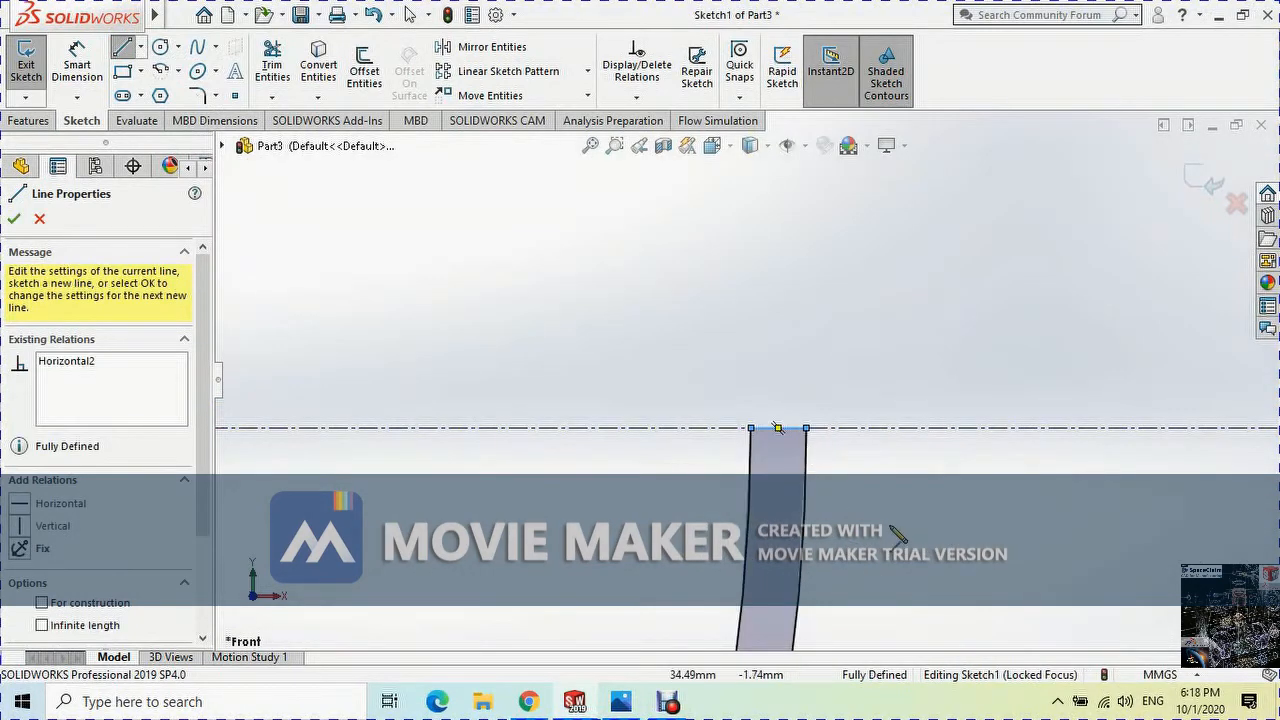
scroll(889, 514, "up", 5)
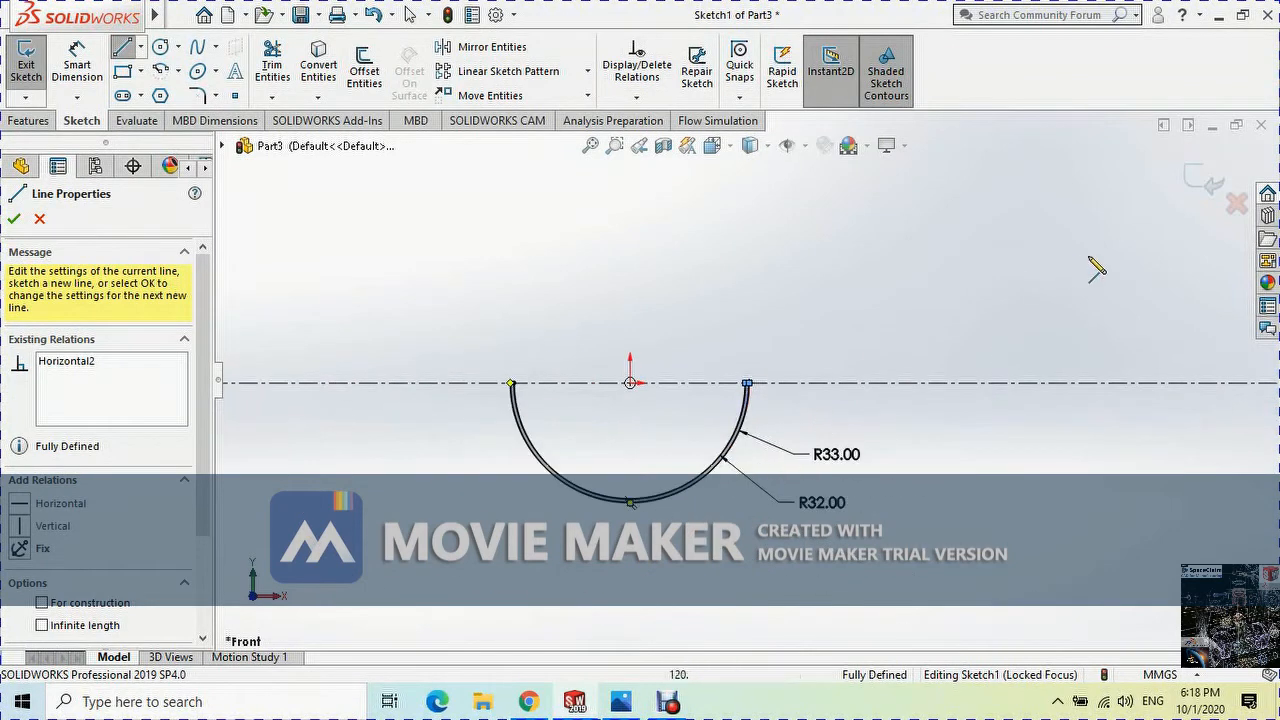
Exit the sketch and show the profile in the isometric view
left_click(1205, 183)
key("space")
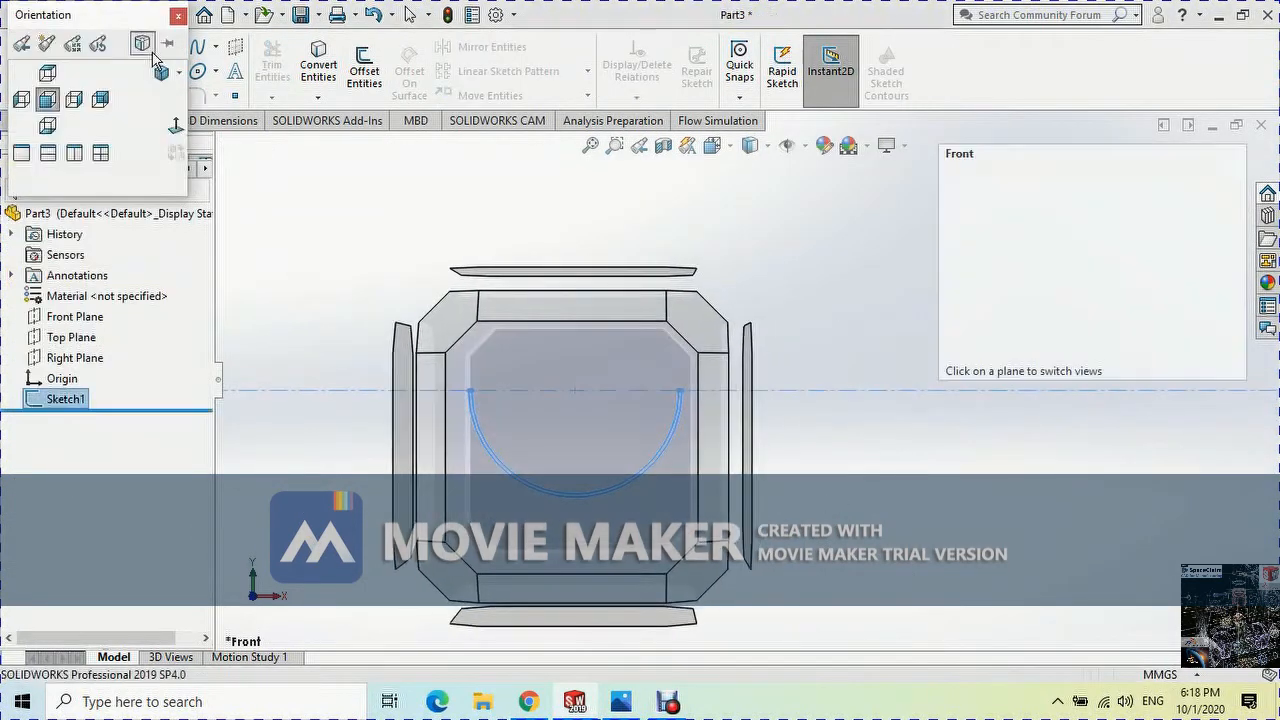
left_click(161, 72)
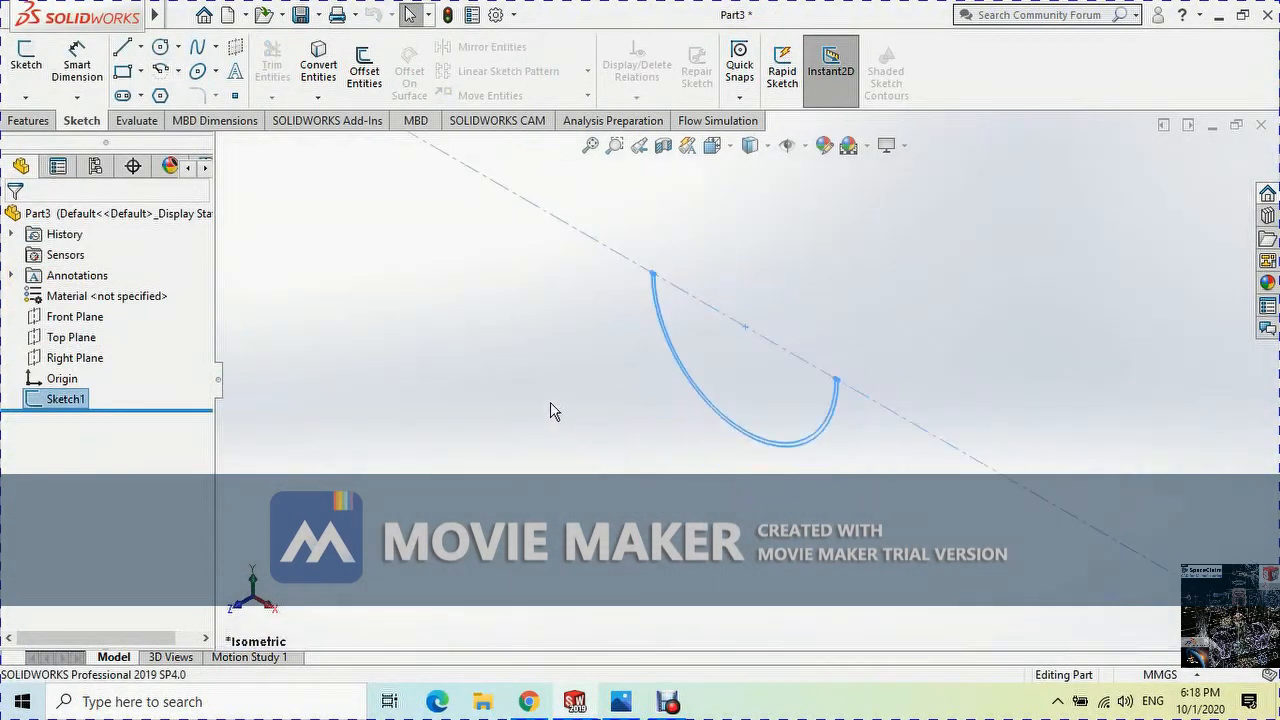
Check the reference drawing and start extruding the half-ring profile with a blind depth of 38/2 (19 mm) in Direction 1
key("alt+Tab")
scroll(563, 390, "up", 5)
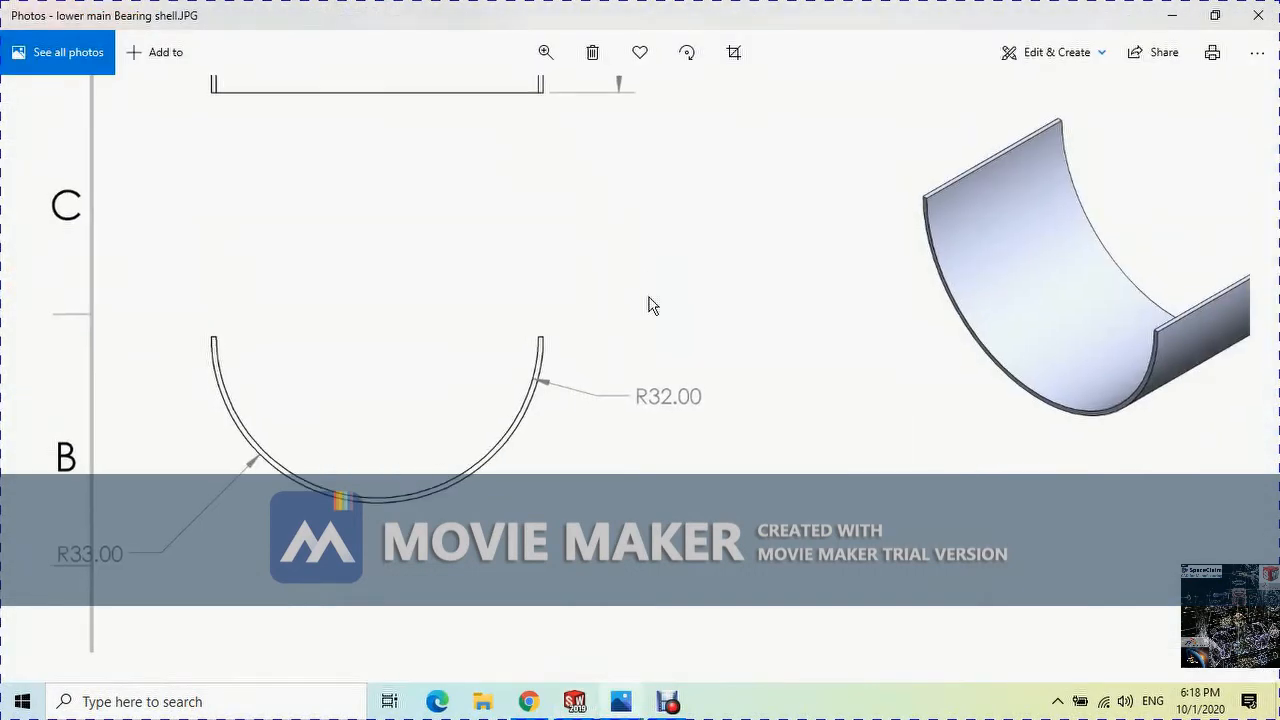
key("alt+Tab")
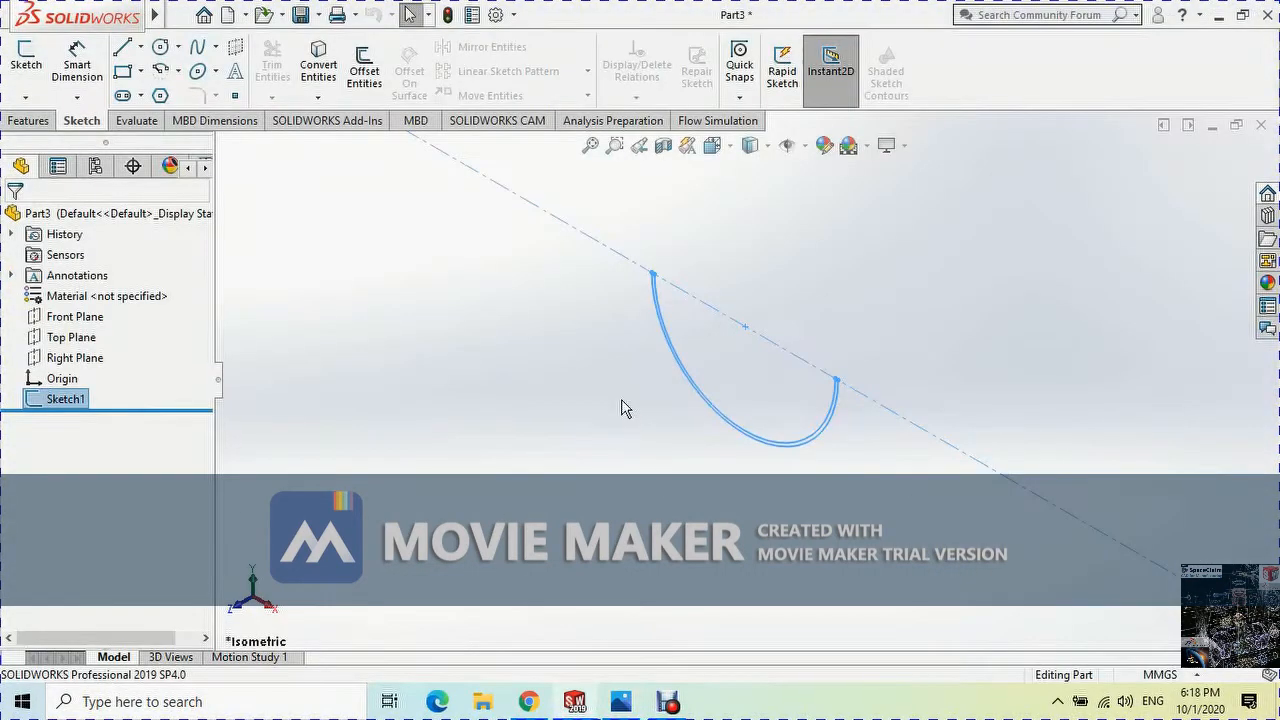
left_click(28, 120)
left_click(33, 68)
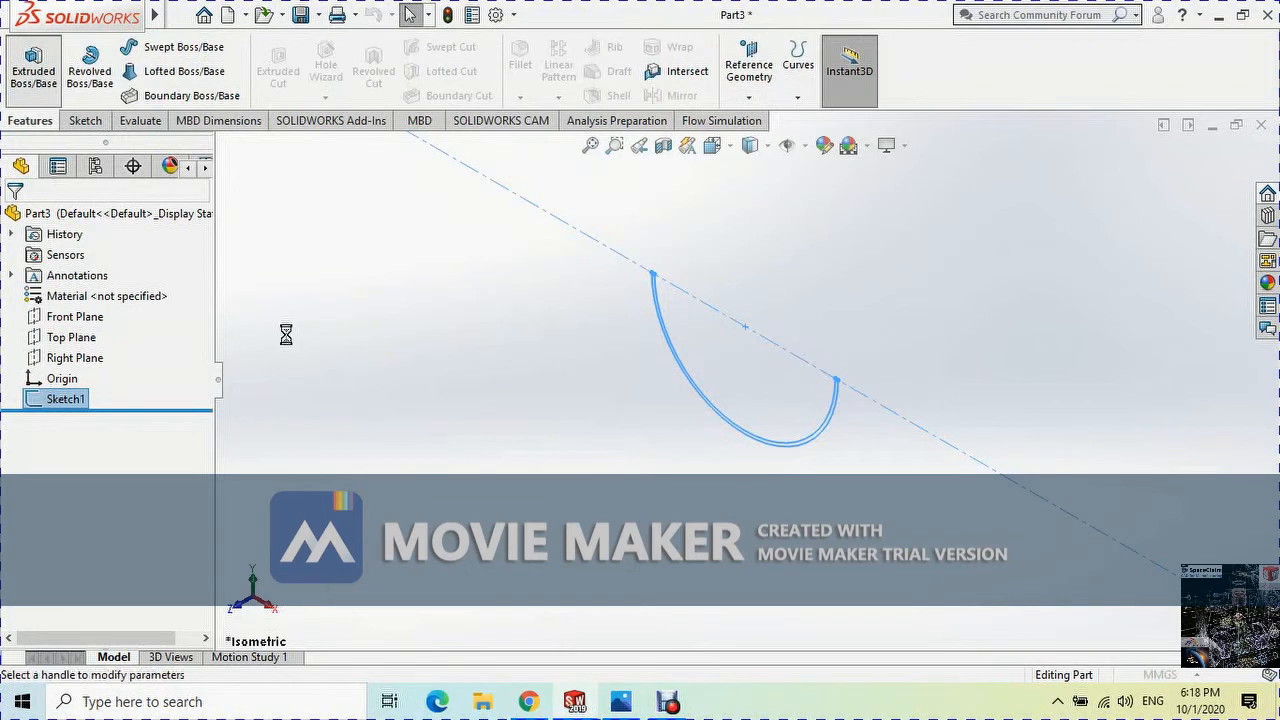
type("38/2")
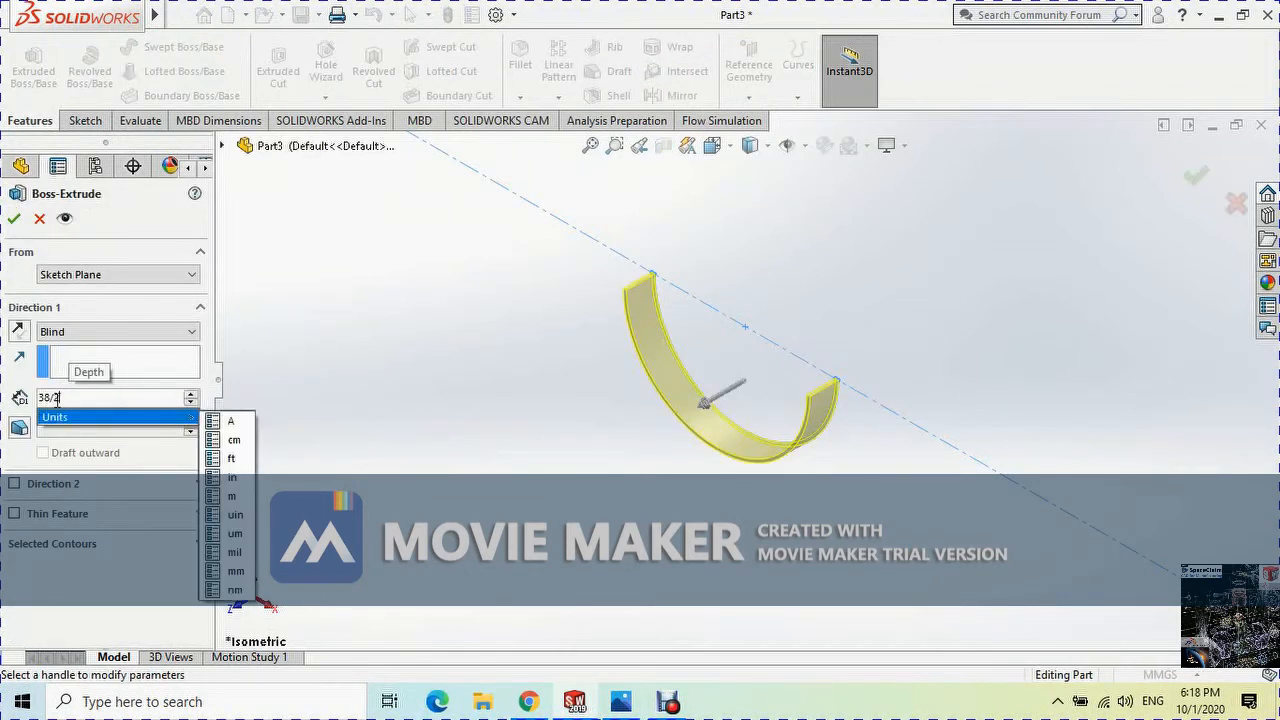
key("Return")
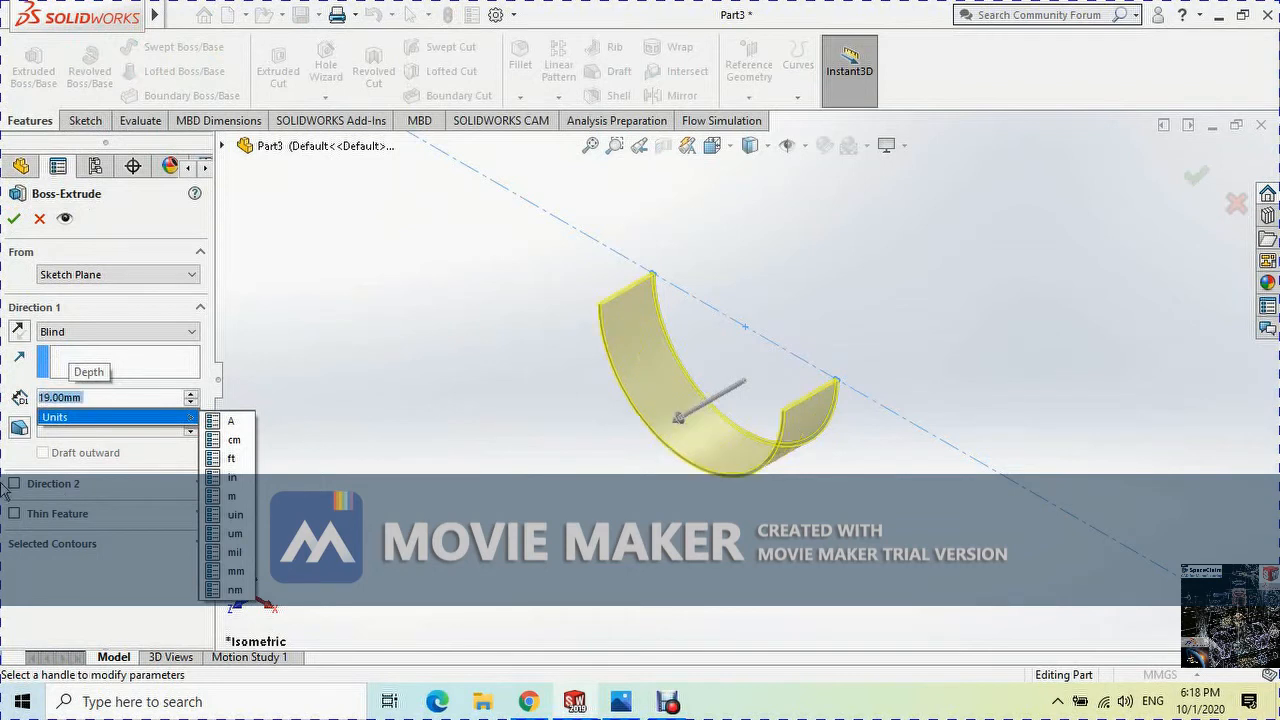
Add Direction 2 to the extrusion with a blind depth of 38/2 (19 mm) and finish the feature
left_click(14, 484)
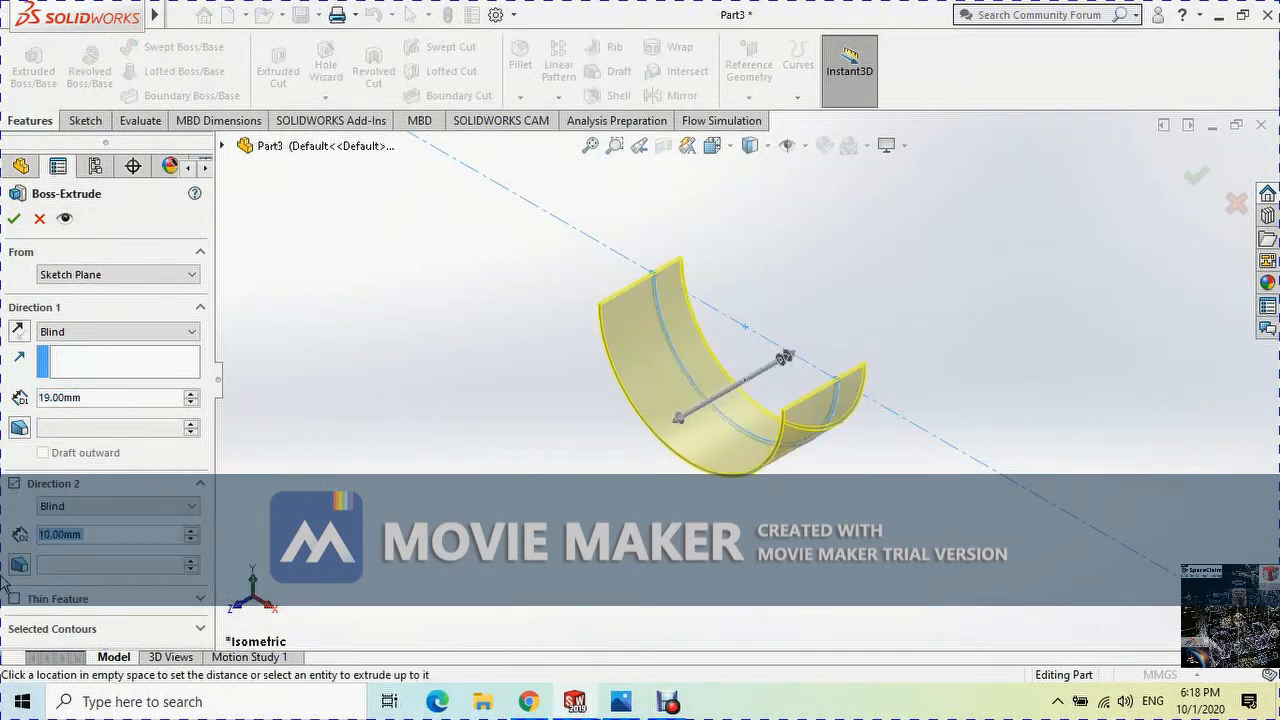
type("38/2")
key("Return")
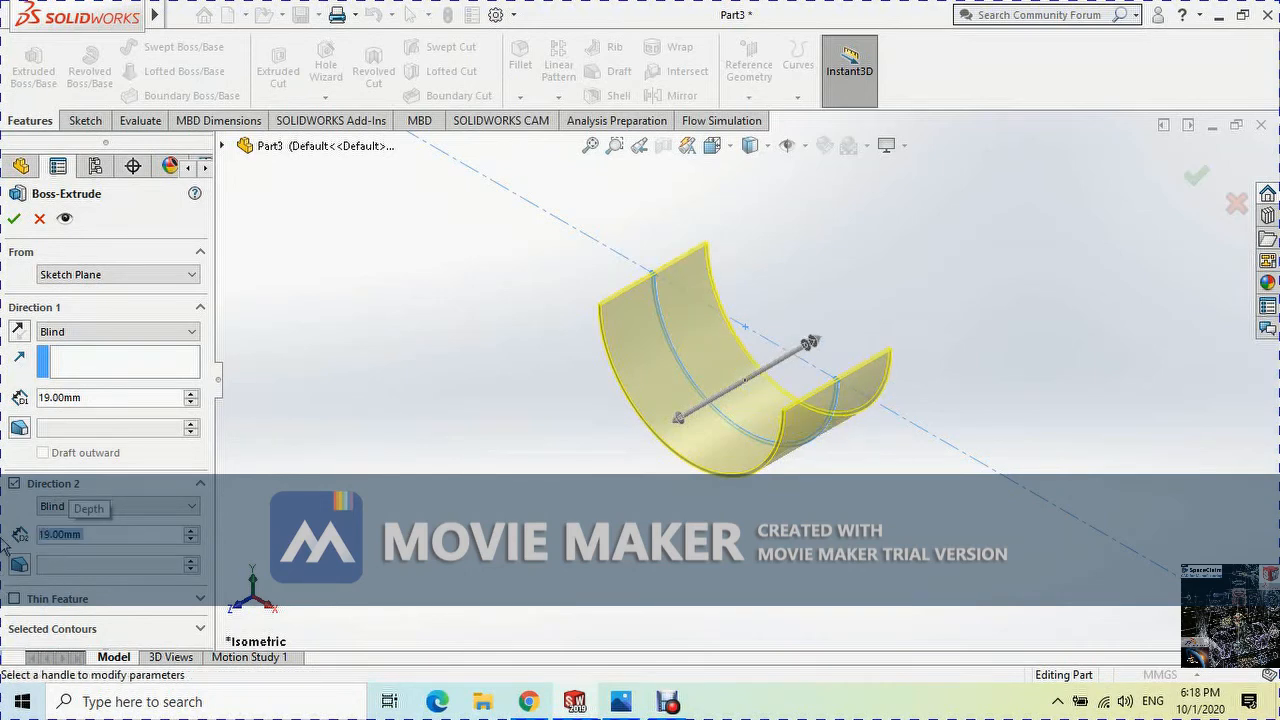
left_click_drag(961, 219, 480, 541)
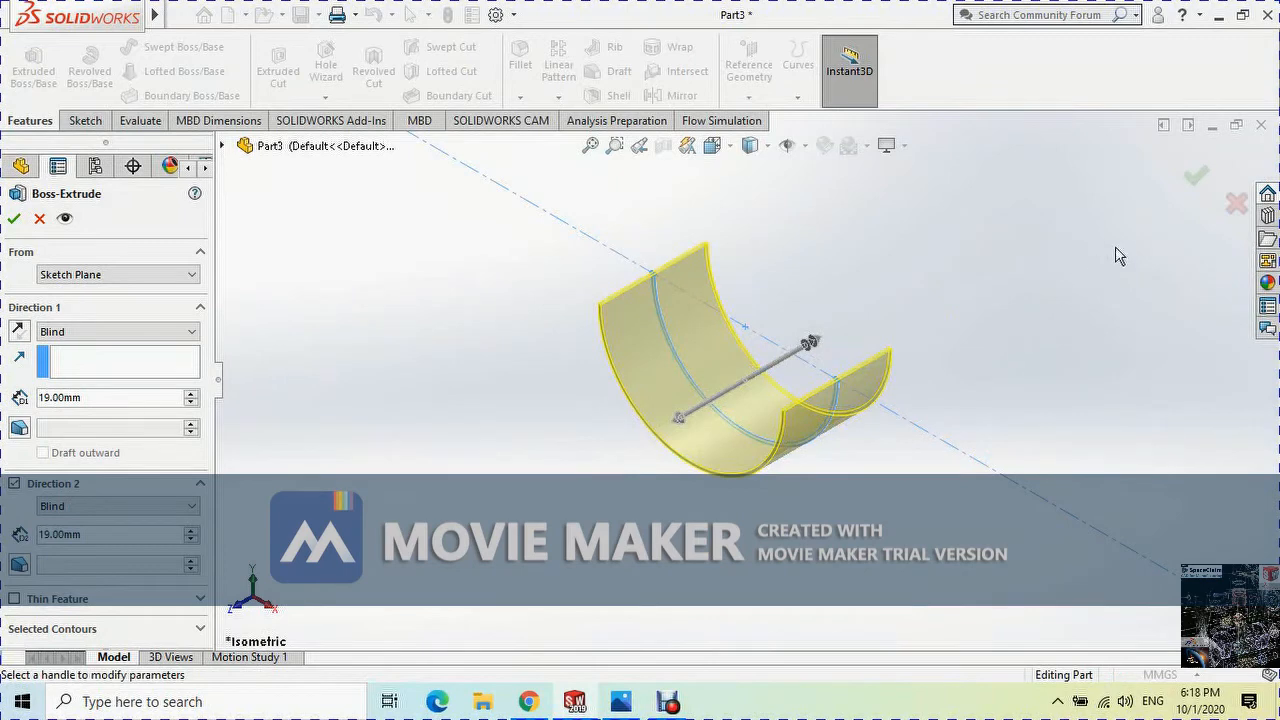
left_click_drag(958, 204, 498, 557)
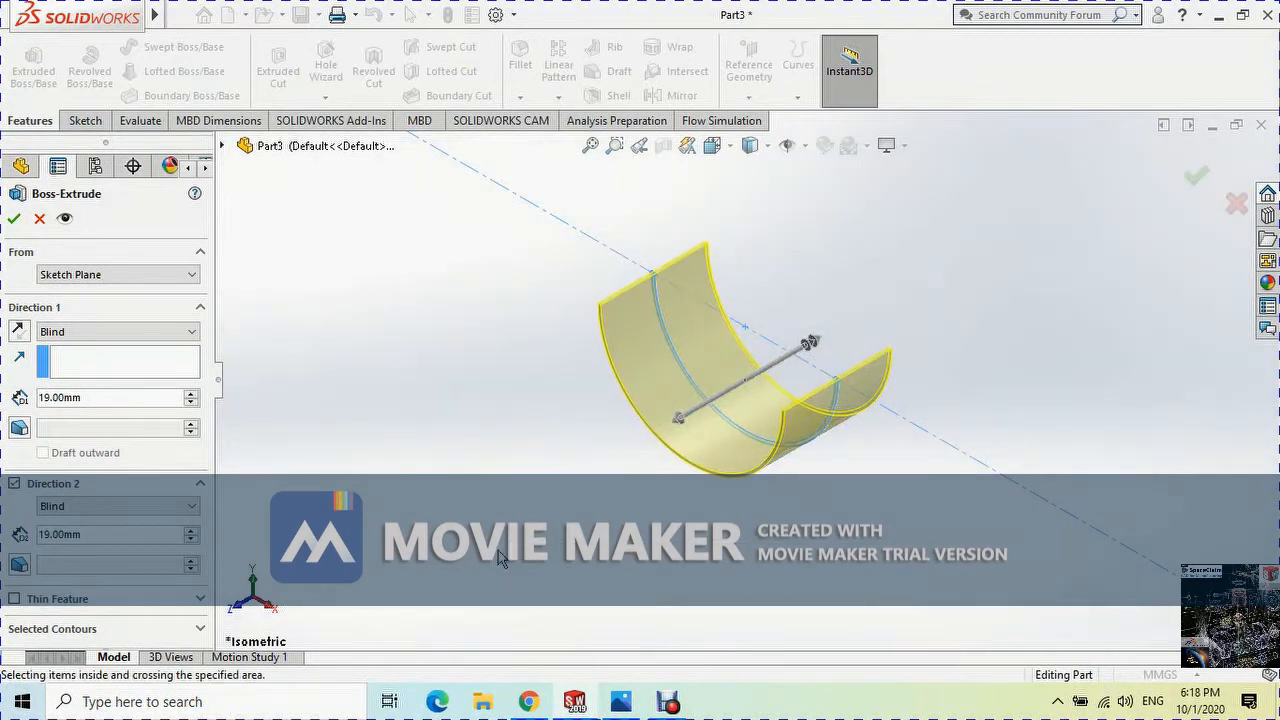
left_click(1195, 177)
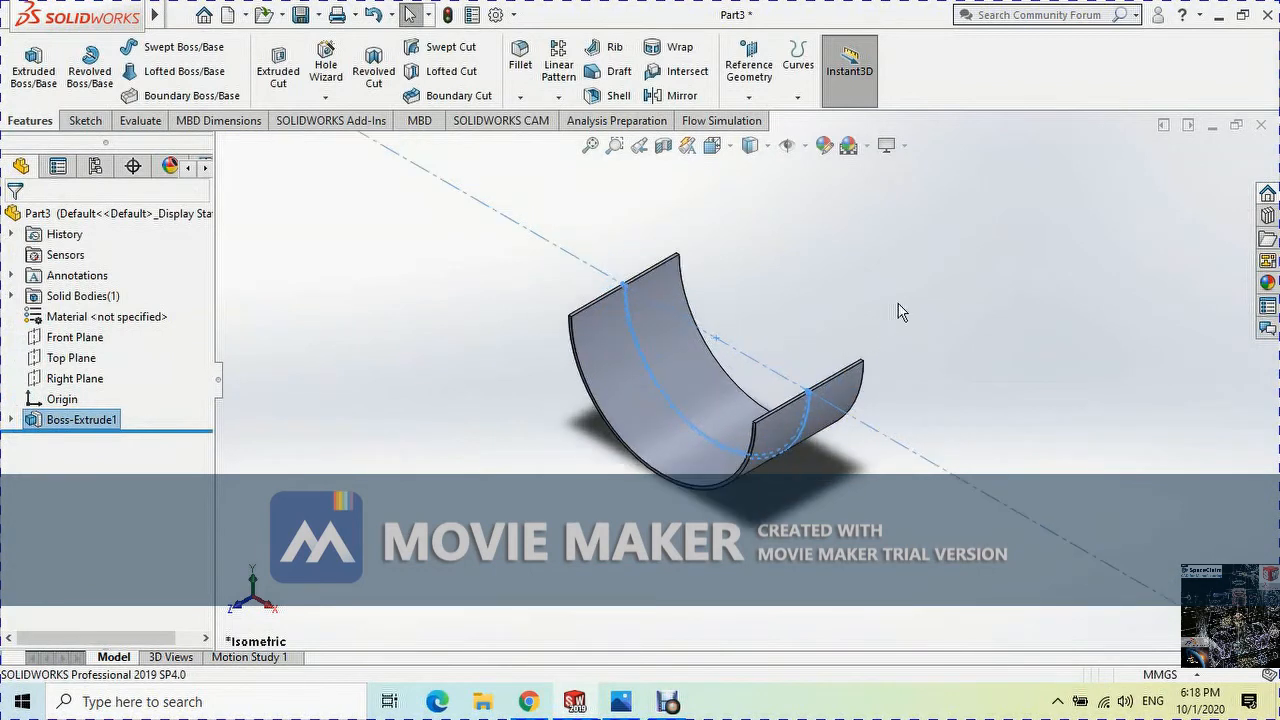
left_click(898, 311)
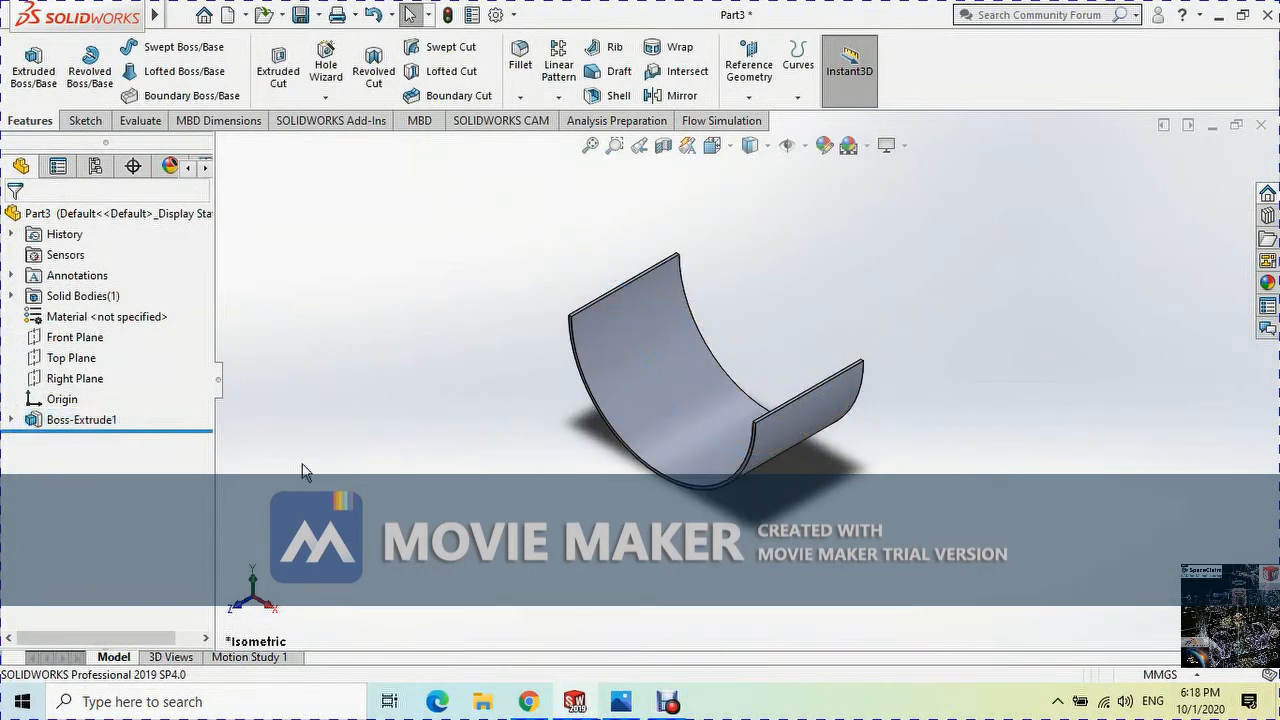
Display the bearing shell in the Shaded style without edges and view it from another angle
left_click(767, 146)
left_click(763, 199)
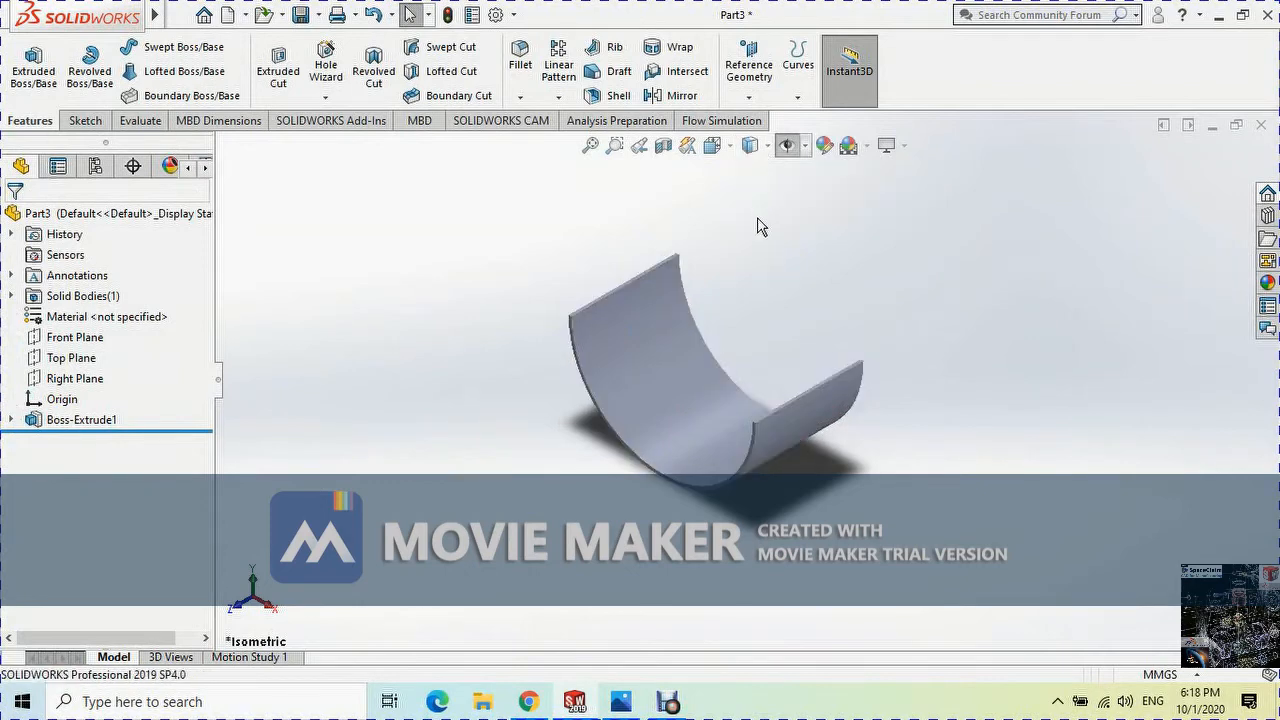
mouse_move(934, 229)
left_mouse_down()
mouse_move(666, 525)
mouse_move(558, 548)
left_mouse_up()
middle_click_drag(558, 548, 925, 450)
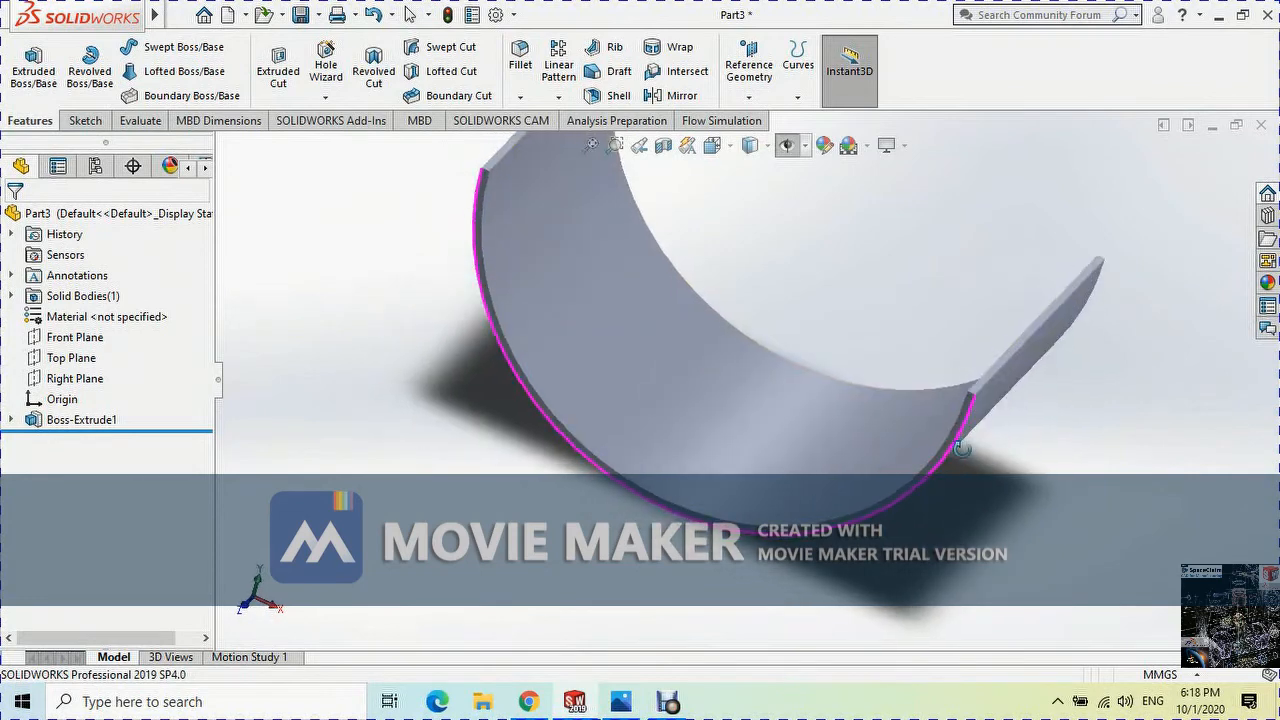
Display the bearing shell with the Hidden Lines Visible style in the isometric view
left_click(766, 150)
left_click(762, 262)
middle_click_drag(783, 350, 757, 359)
key("space")
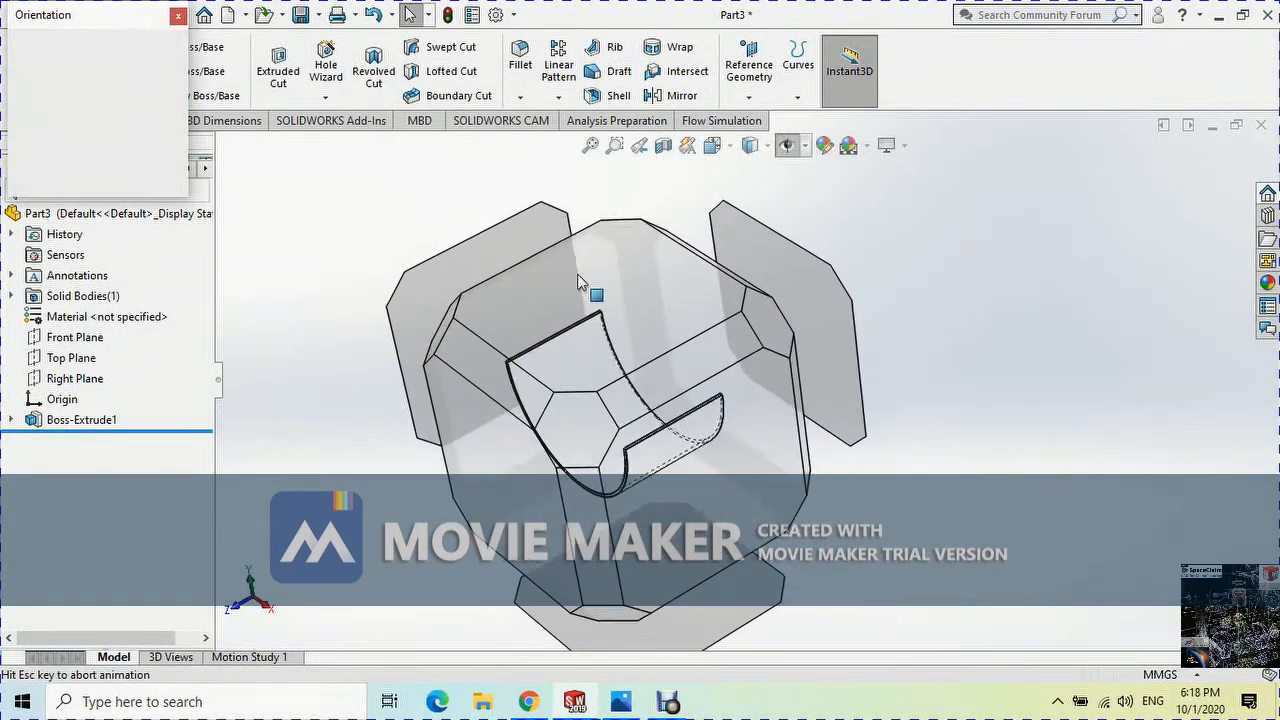
left_click(167, 75)
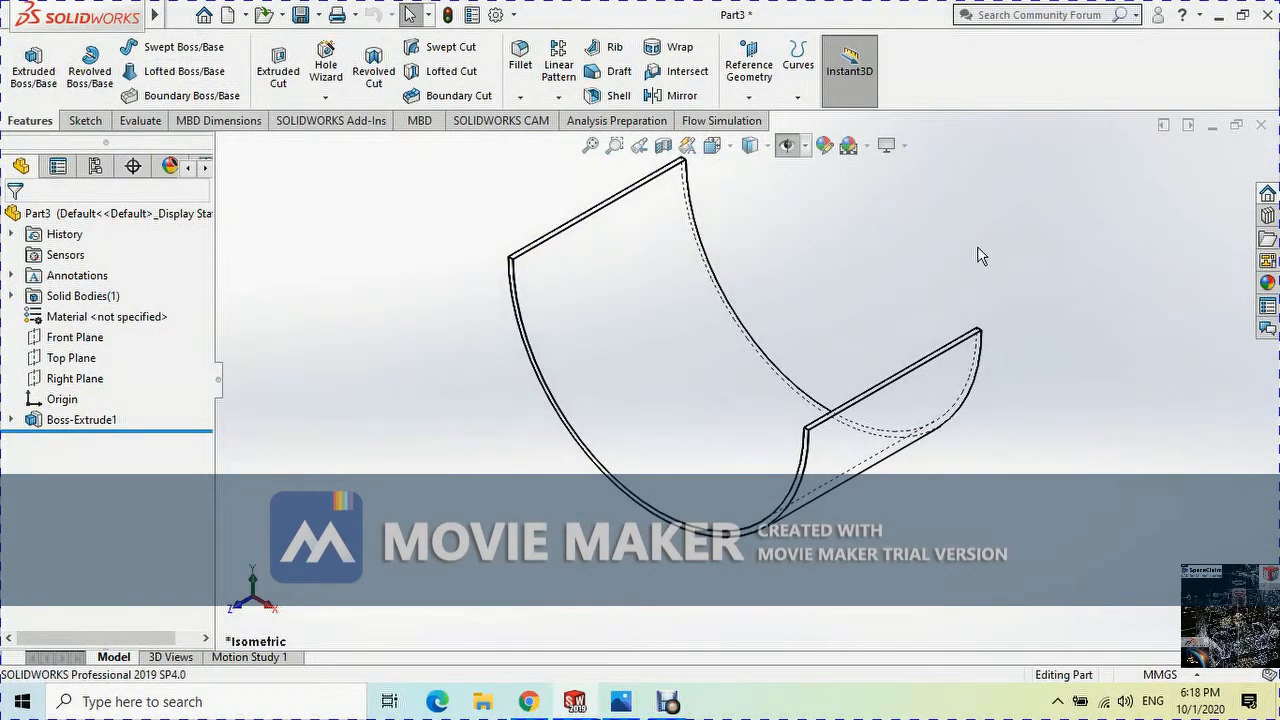
Set the display style to Shaded With Edges and apply a darker grey scene behind the bearing shell
left_click(750, 146)
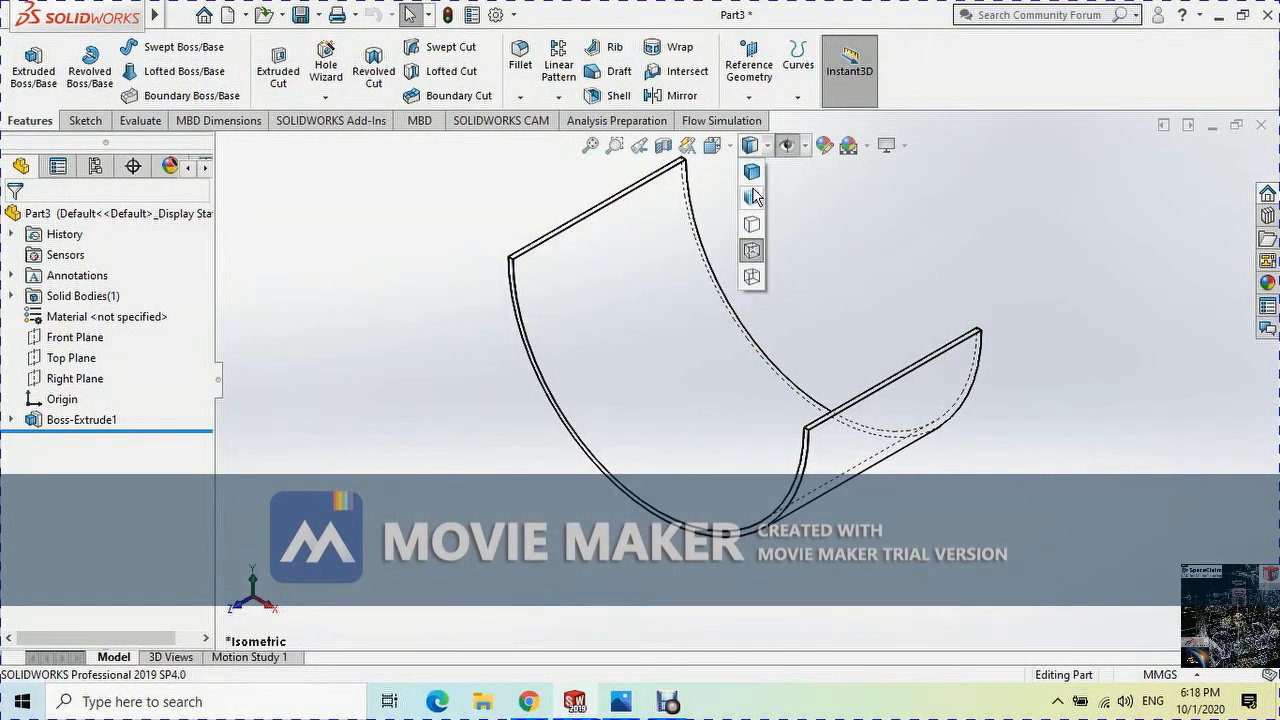
left_click(752, 197)
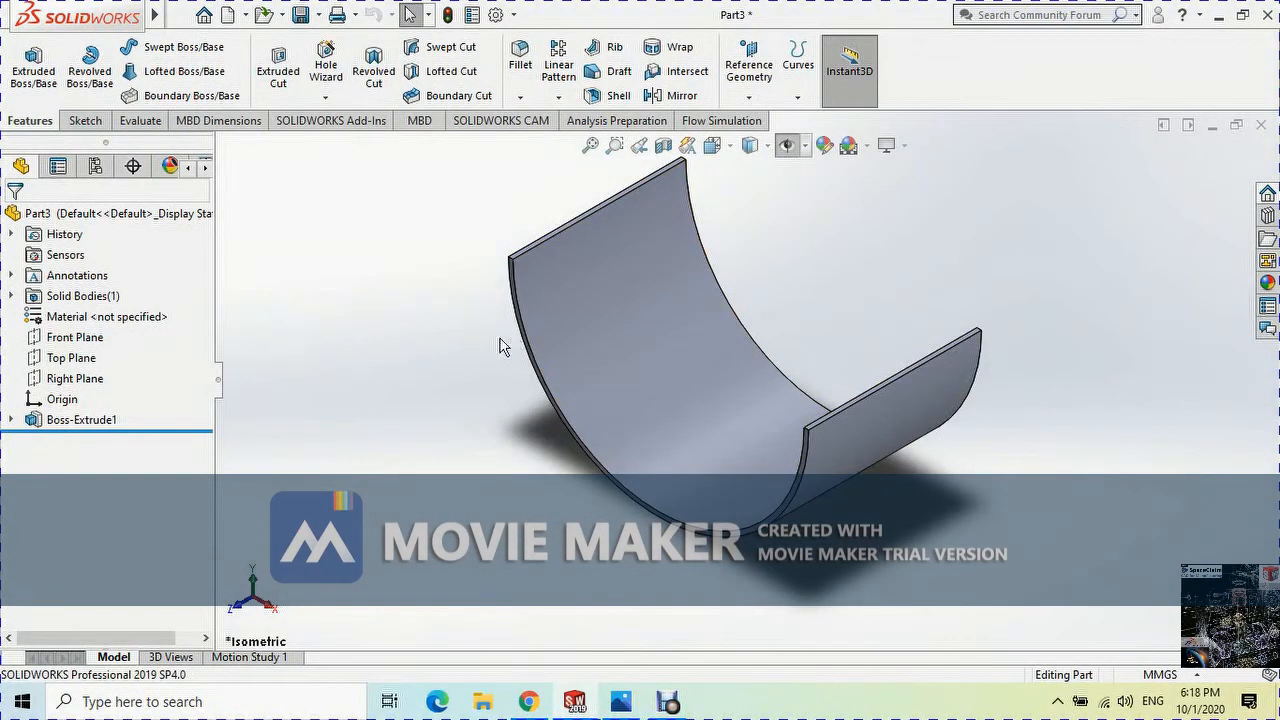
scroll(500, 339, "up", 1)
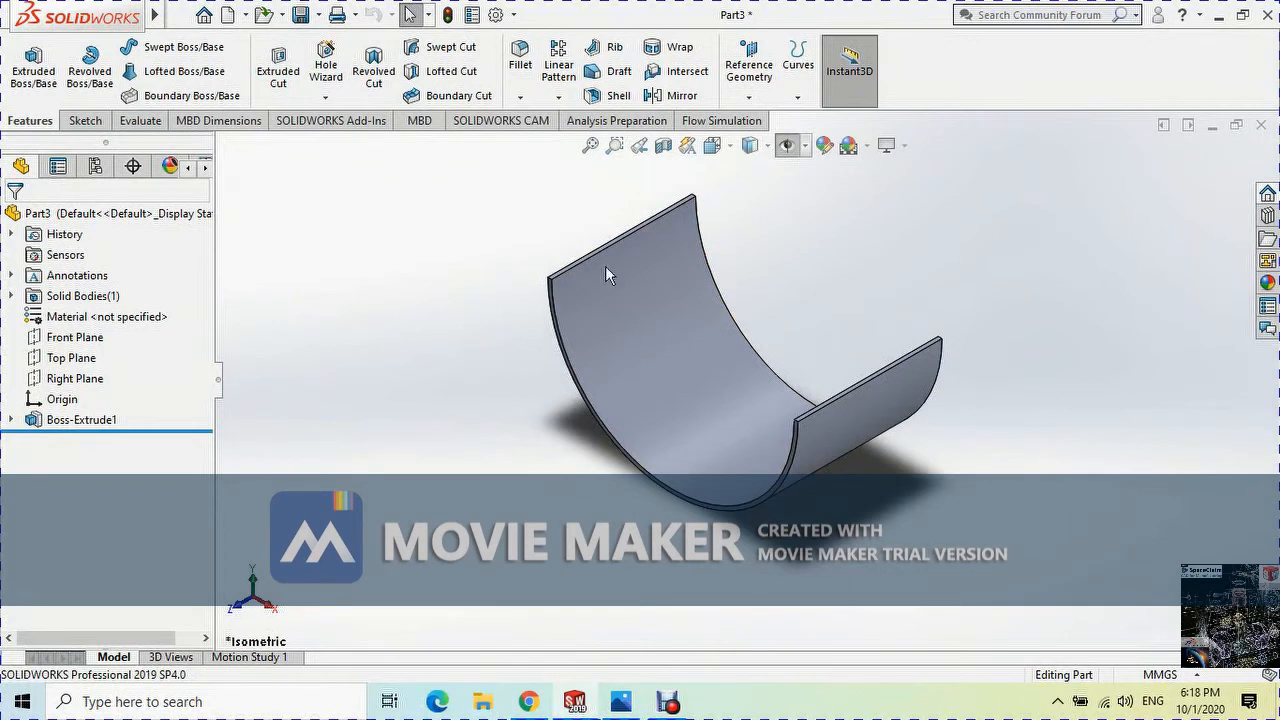
left_click(847, 146)
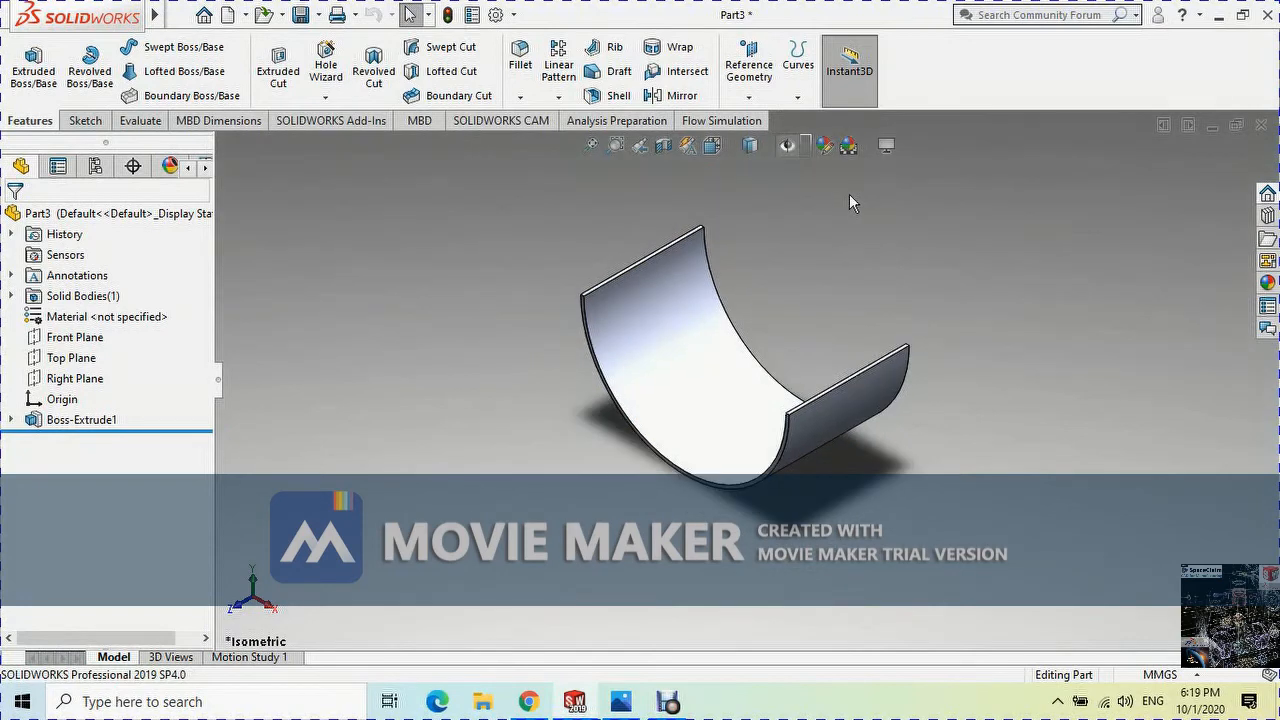
left_click_drag(937, 237, 486, 478)
left_click(476, 515)
Check the part name in the reference drawing and save the part as "lower main bearing shell" in the Crank shaft project's New folder
left_click(322, 15)
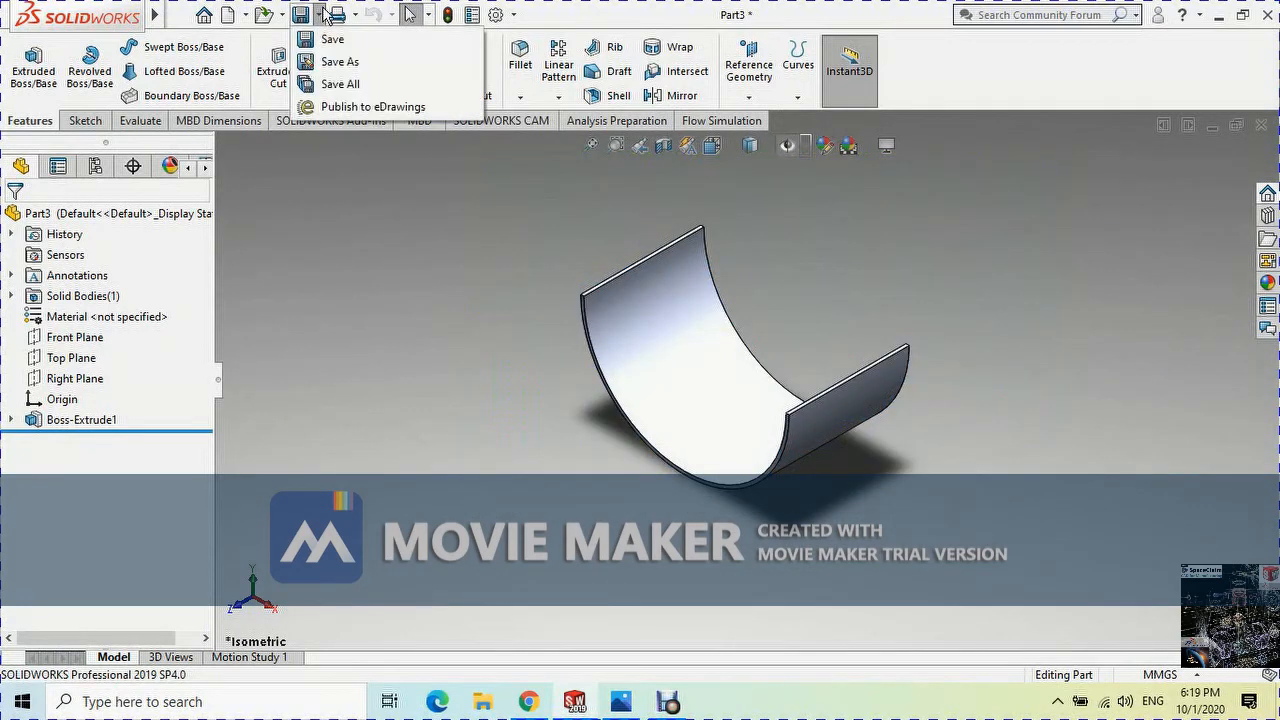
left_click(335, 62)
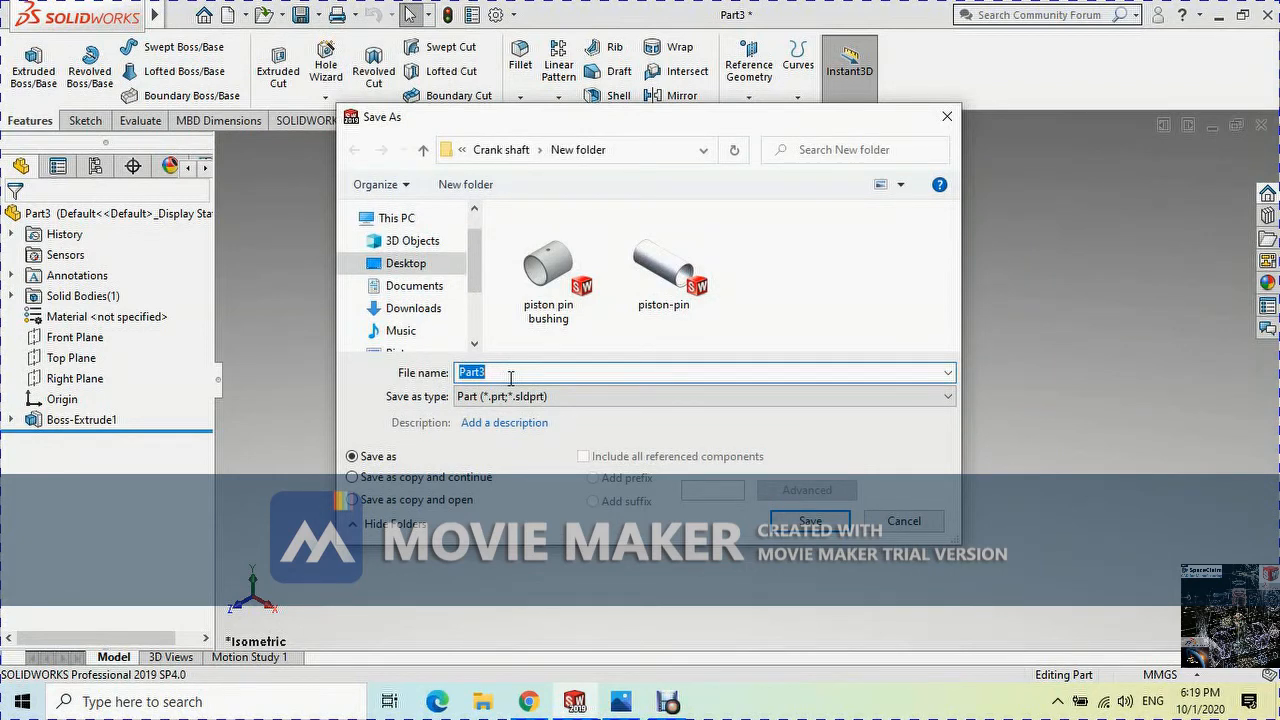
key("alt+Tab")
scroll(718, 374, "down", 3)
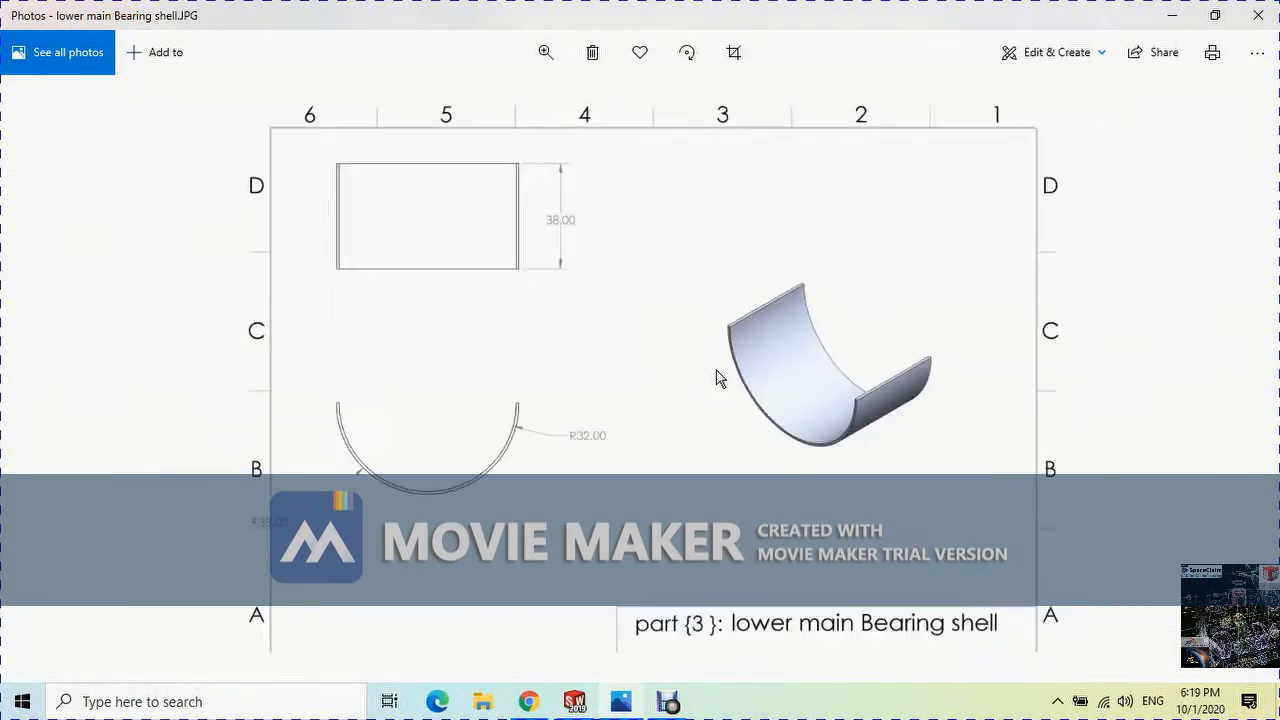
key("alt+Tab")
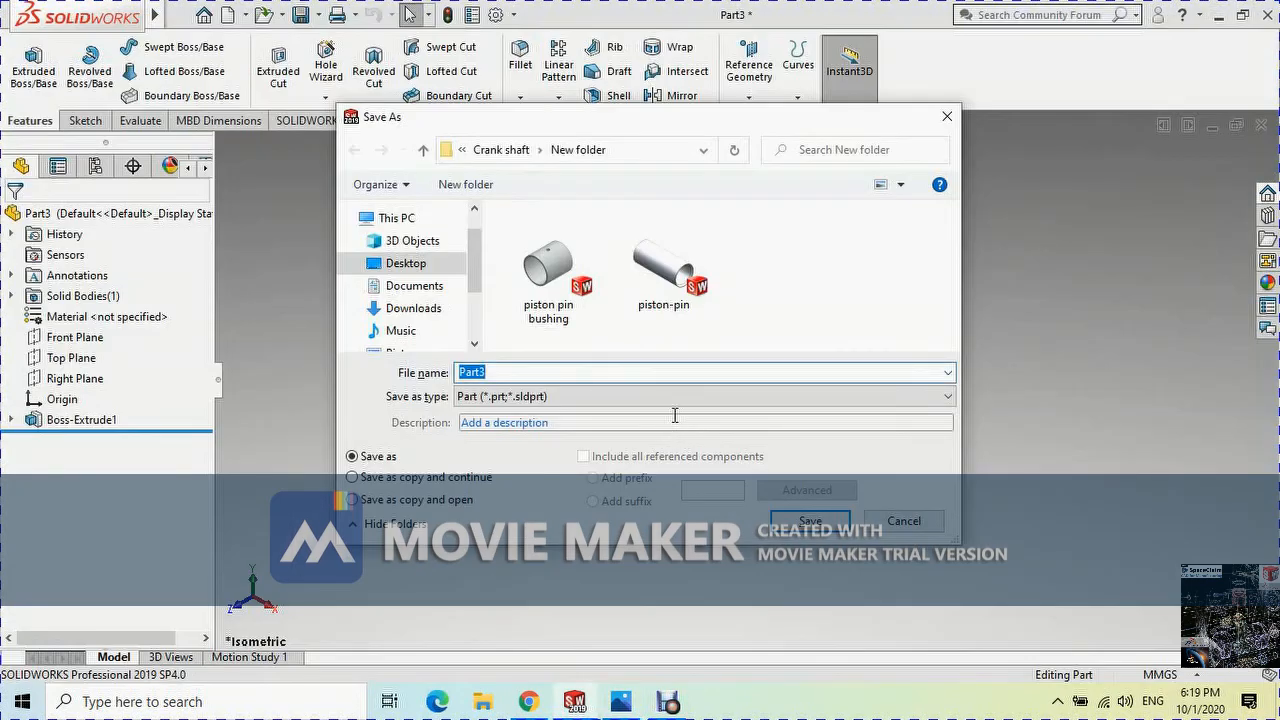
type("lower")
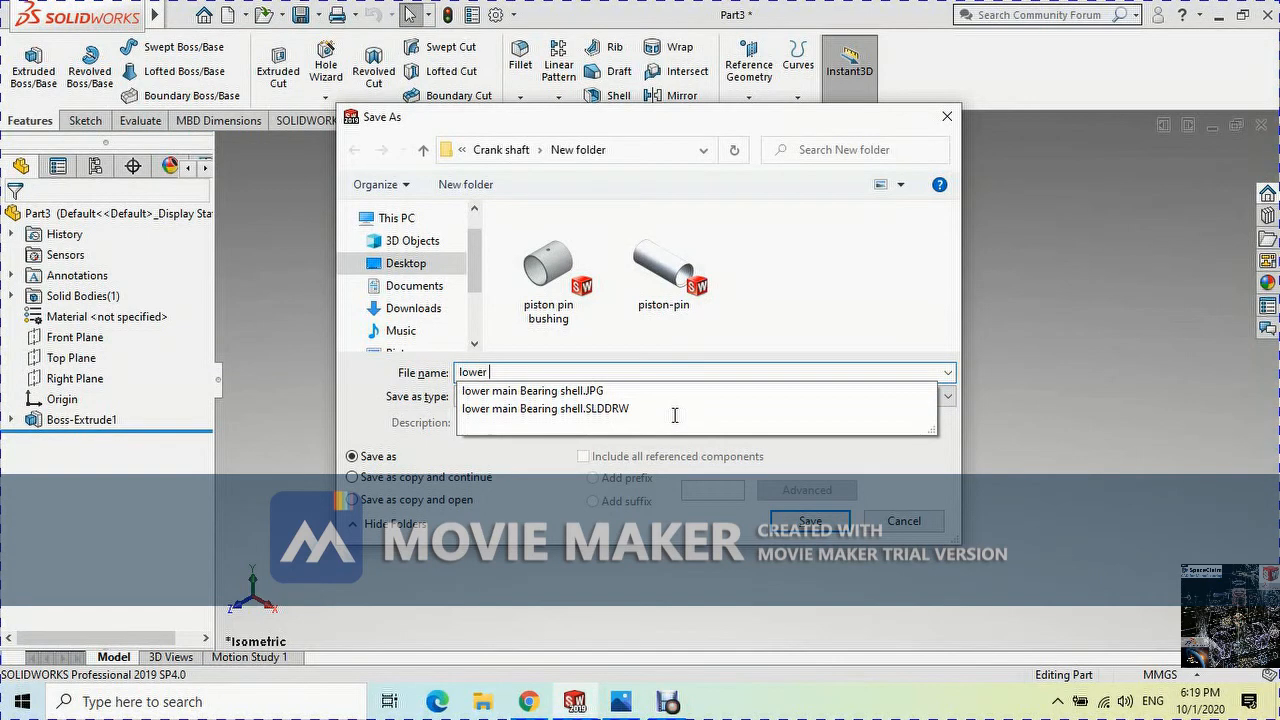
type(" mai")
type("shell")
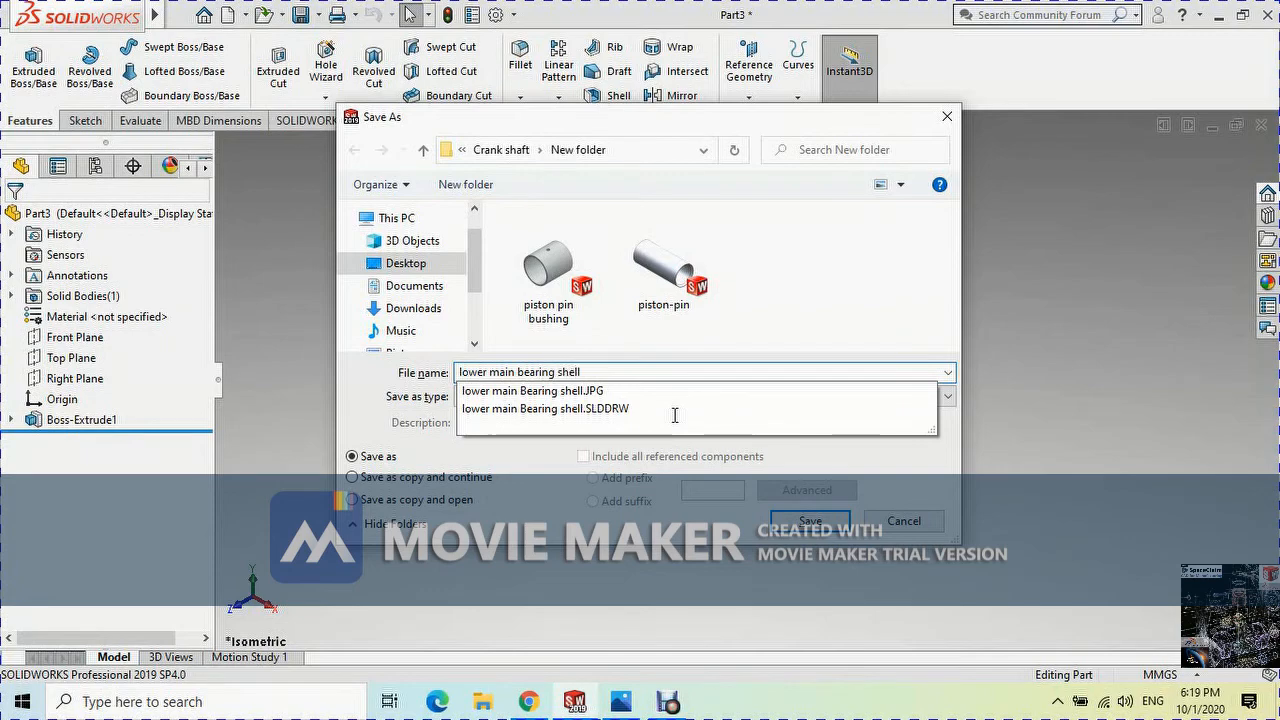
key("Return")
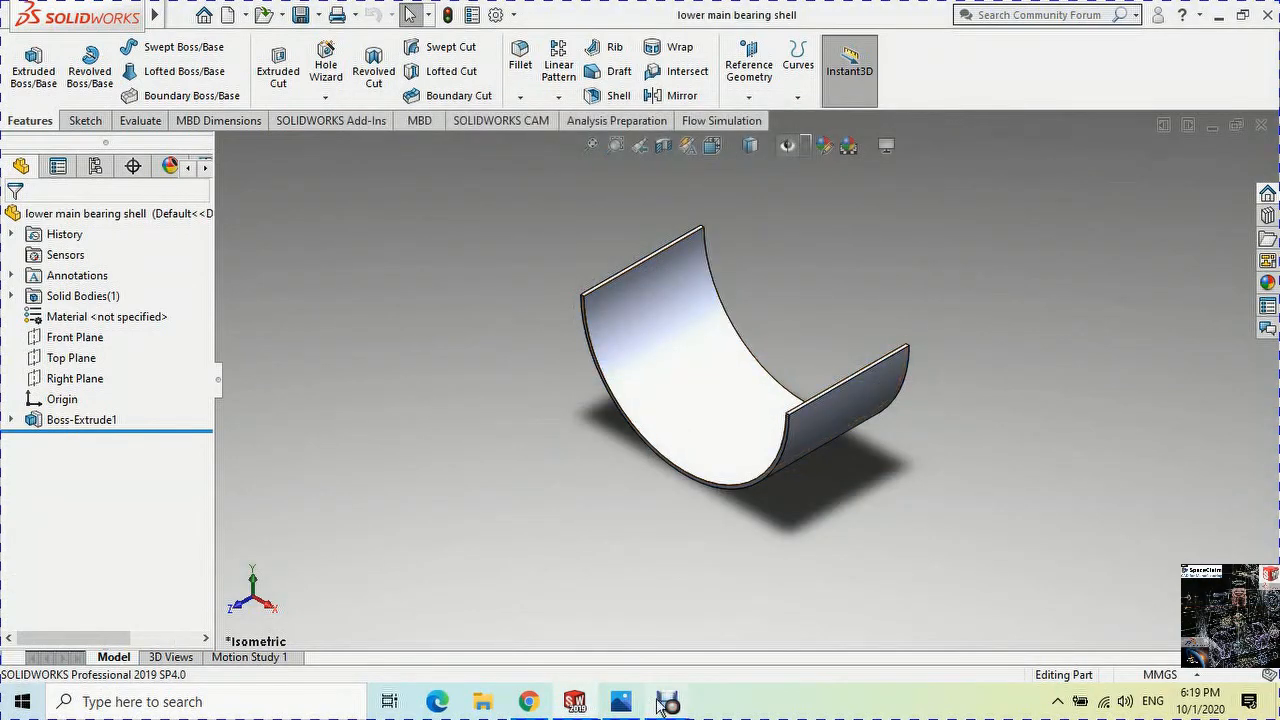
left_click(660, 703)
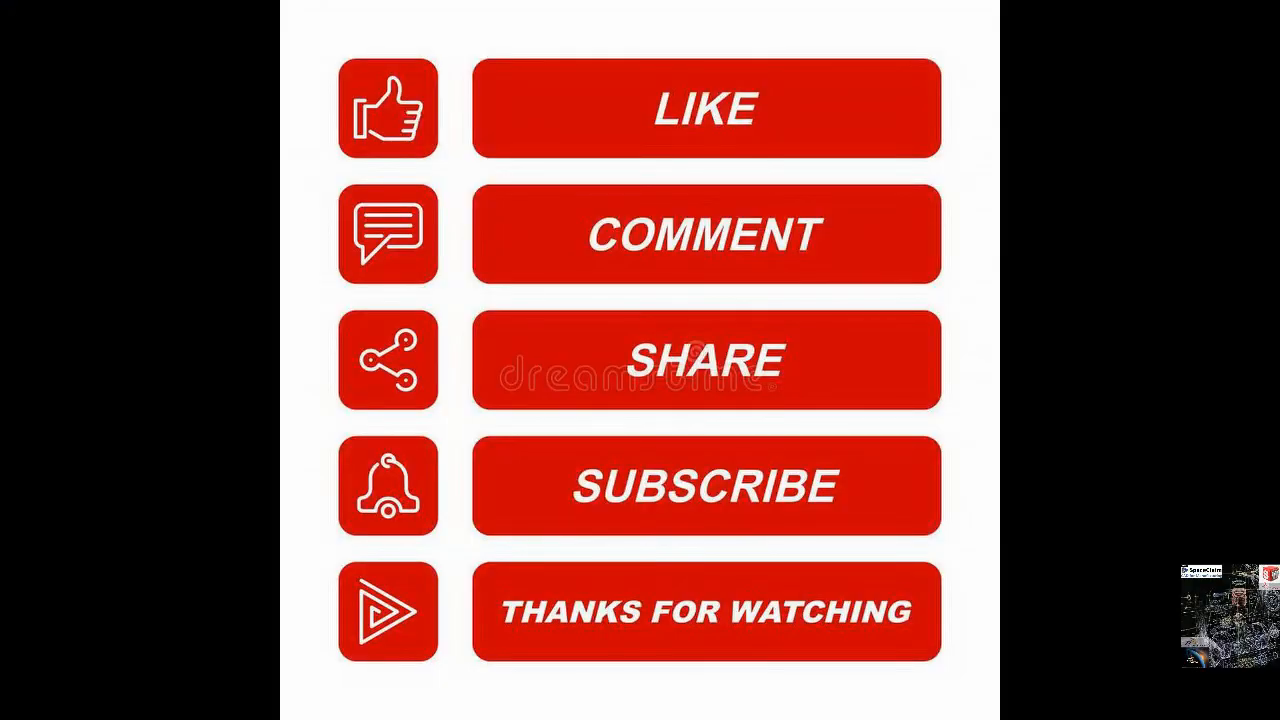